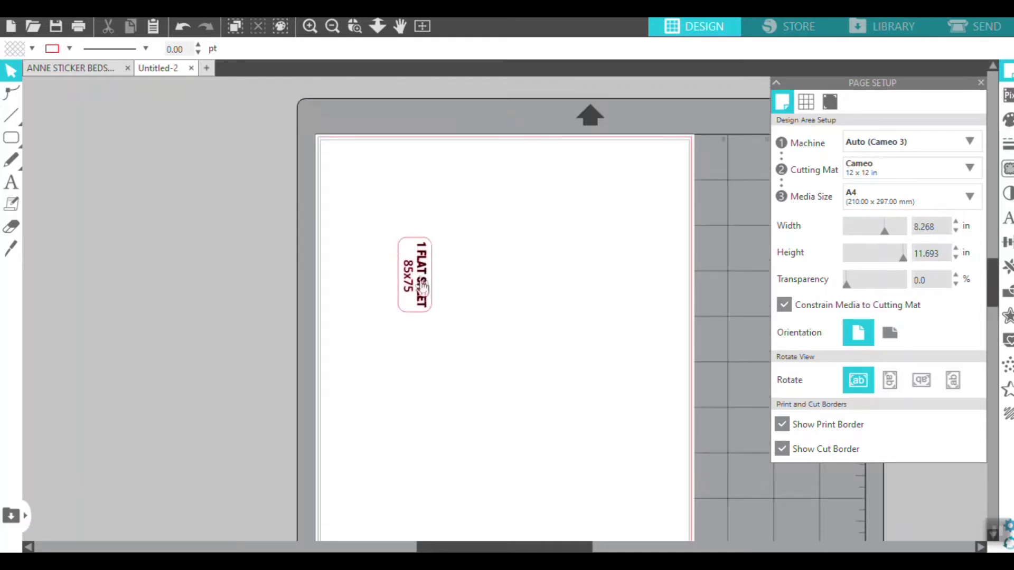
Step: Reposition the label on the page, turn on registration marks and set their inset to 0.394 in
left_click_drag(423, 291, 479, 268)
left_click(734, 212)
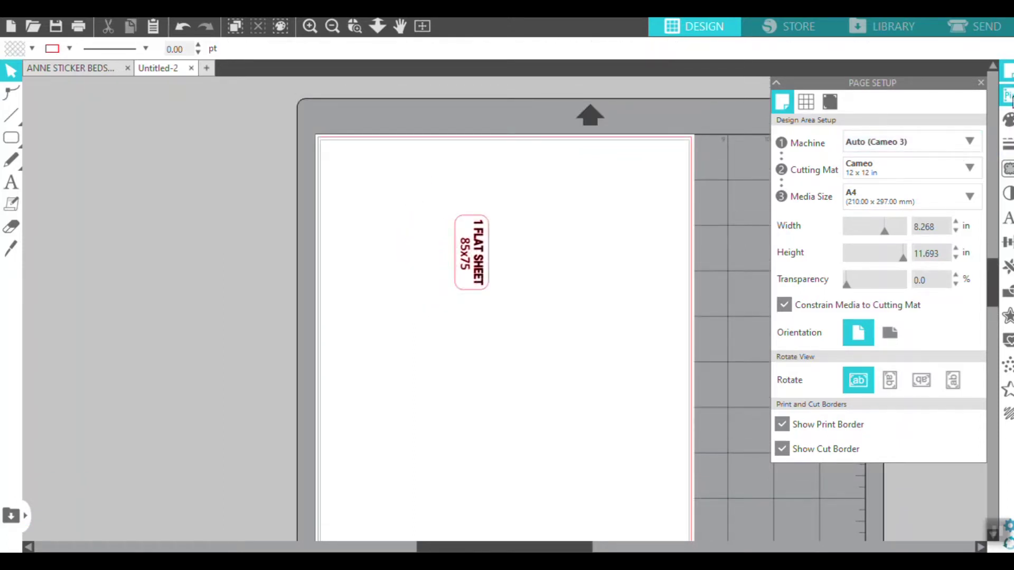
left_click(1011, 71)
left_click(1010, 72)
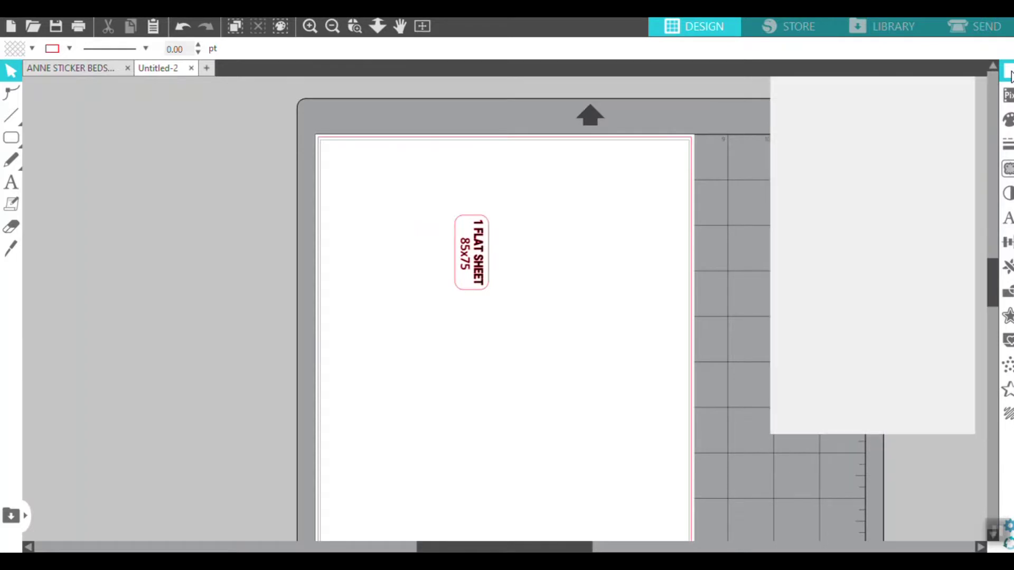
left_click(831, 101)
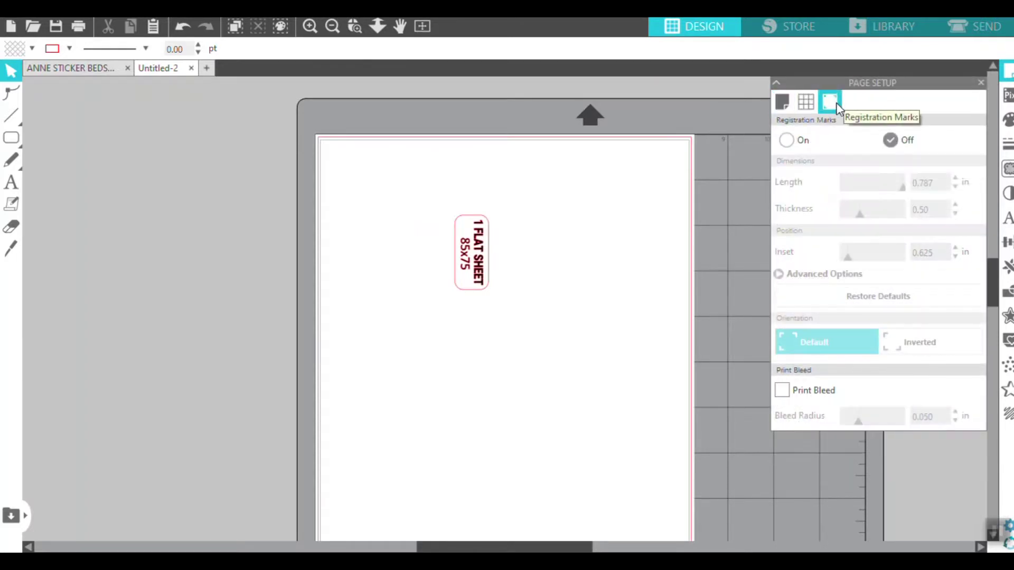
left_click(787, 141)
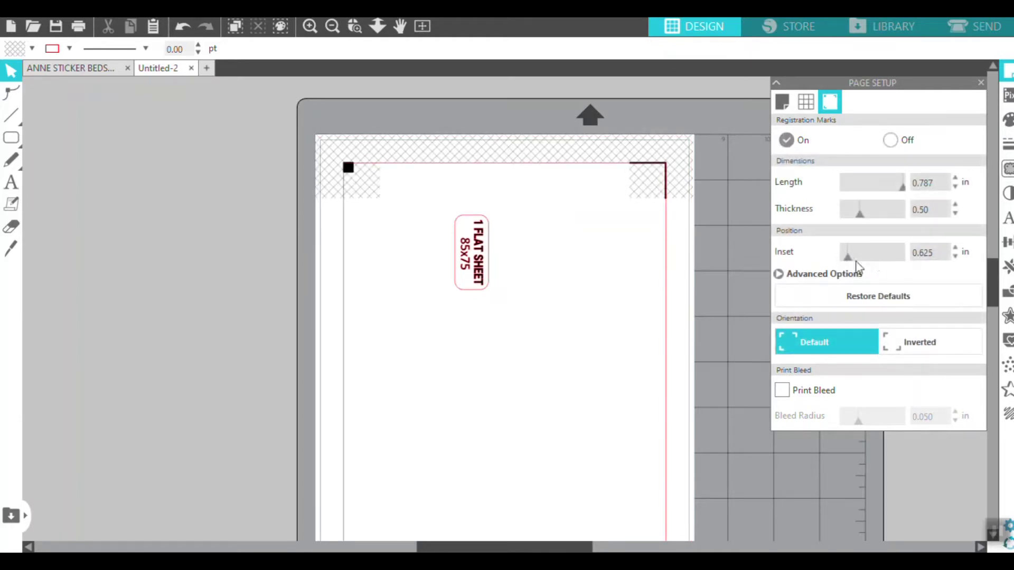
left_click_drag(849, 262, 843, 259)
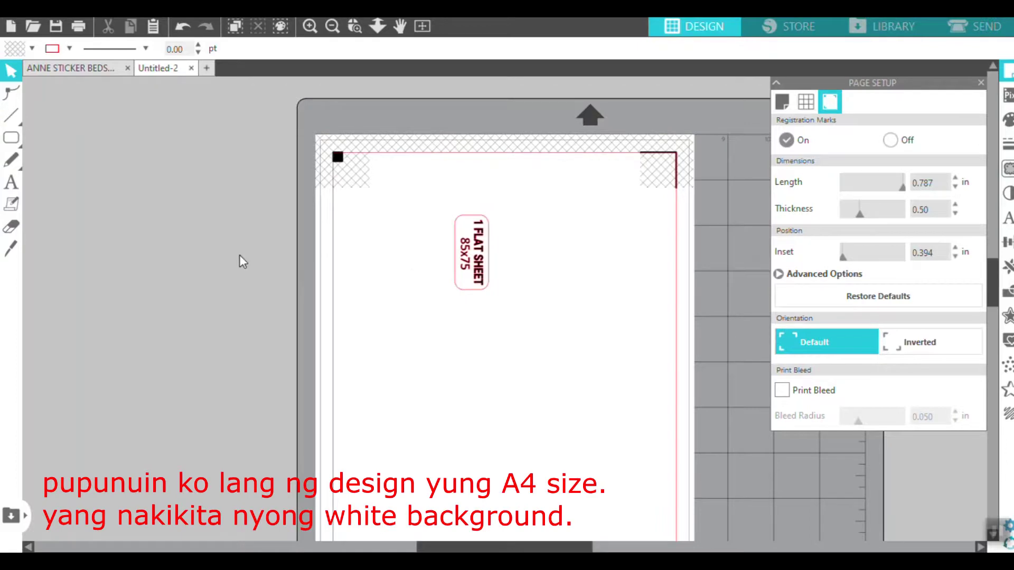
Step: Move the label to the page's upper-left corner inside the cut border and place a duplicate beside it
left_click_drag(472, 274, 368, 233)
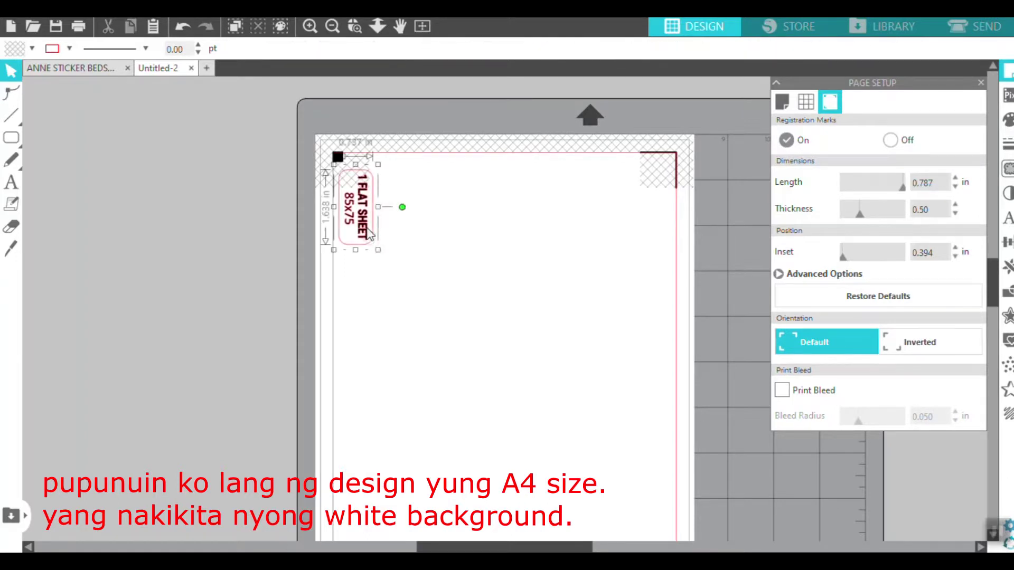
right_click(368, 233)
left_click(407, 287)
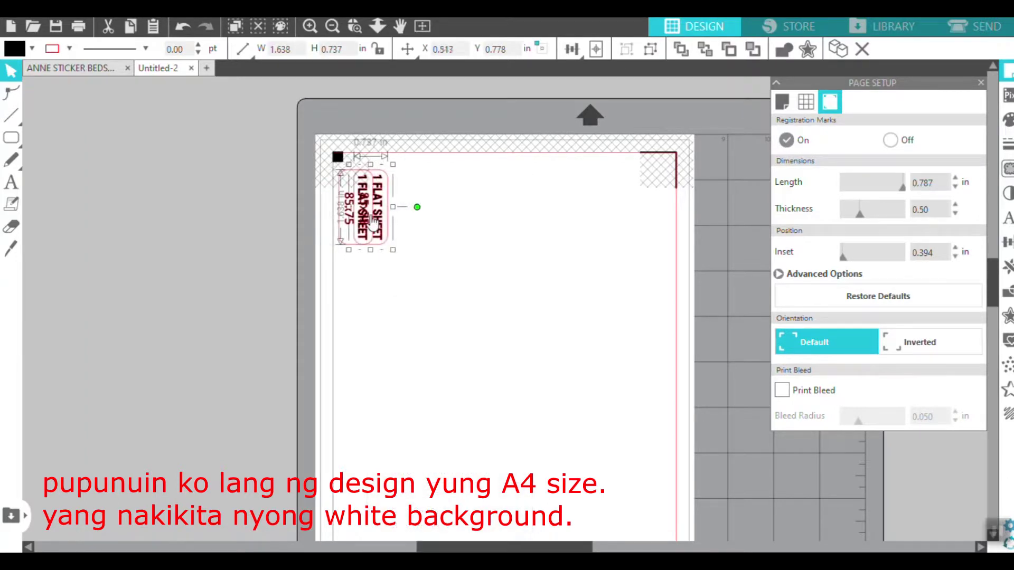
left_click_drag(382, 224, 407, 225)
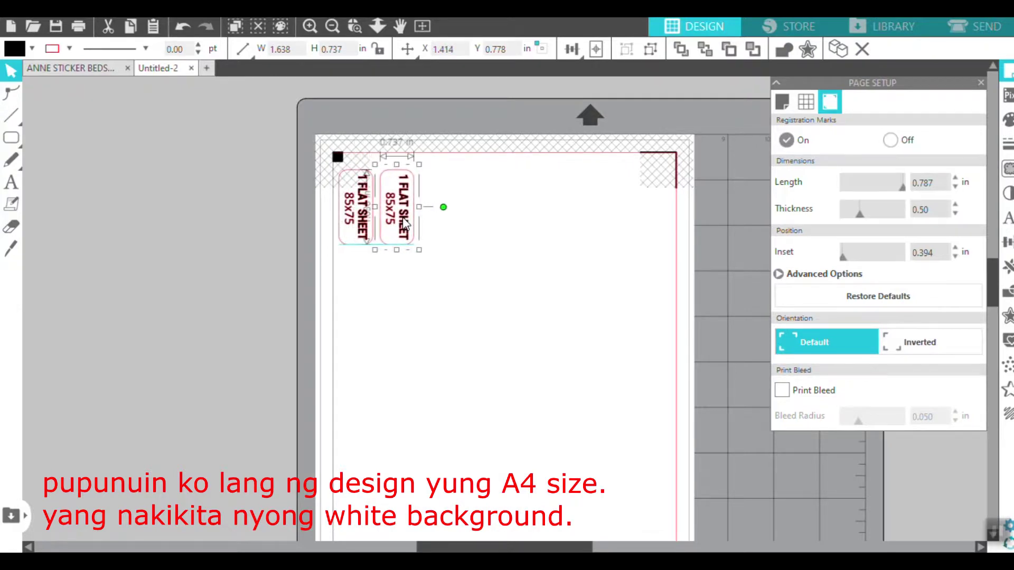
Step: Duplicate the pair of labels and place the copies beside them to make a row of four
left_click_drag(355, 285, 413, 228)
right_click(413, 228)
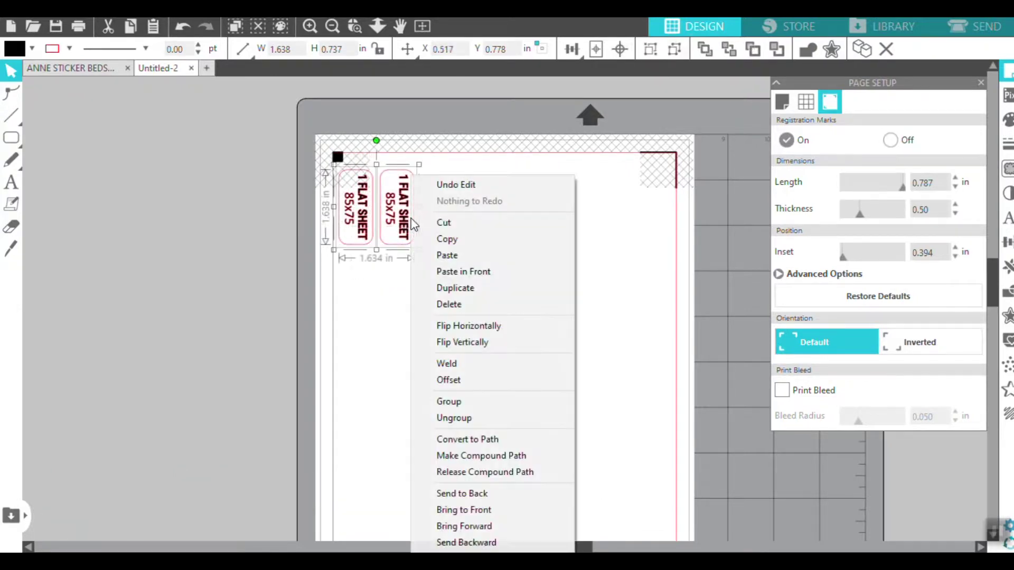
left_click(453, 289)
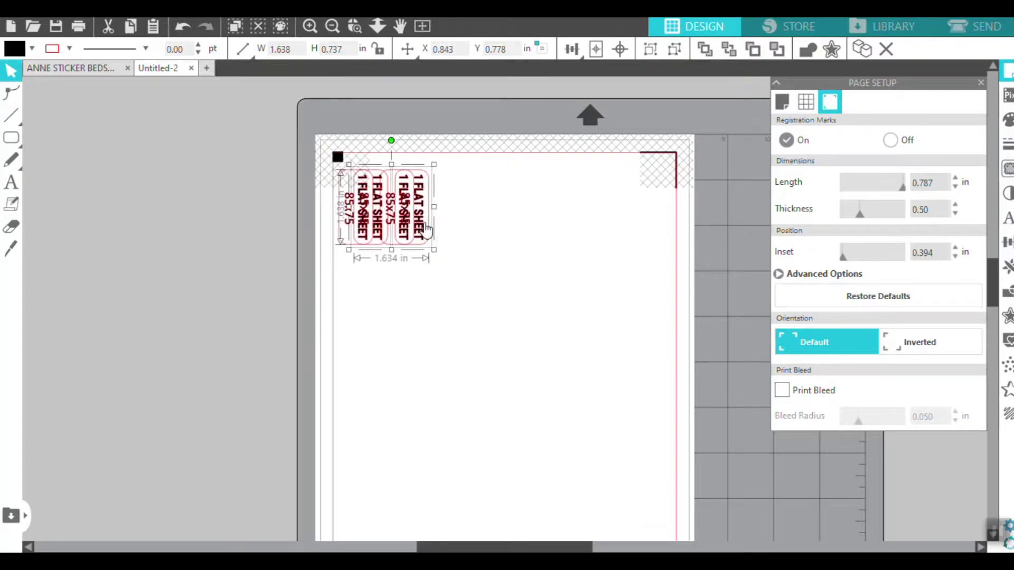
left_click_drag(460, 231, 492, 229)
left_click(385, 287)
Step: Duplicate the four labels and place the copies beside them to fill the row with eight
left_click_drag(351, 272, 490, 217)
right_click(492, 219)
left_click(518, 289)
left_click_drag(480, 238, 654, 231)
left_click(478, 316)
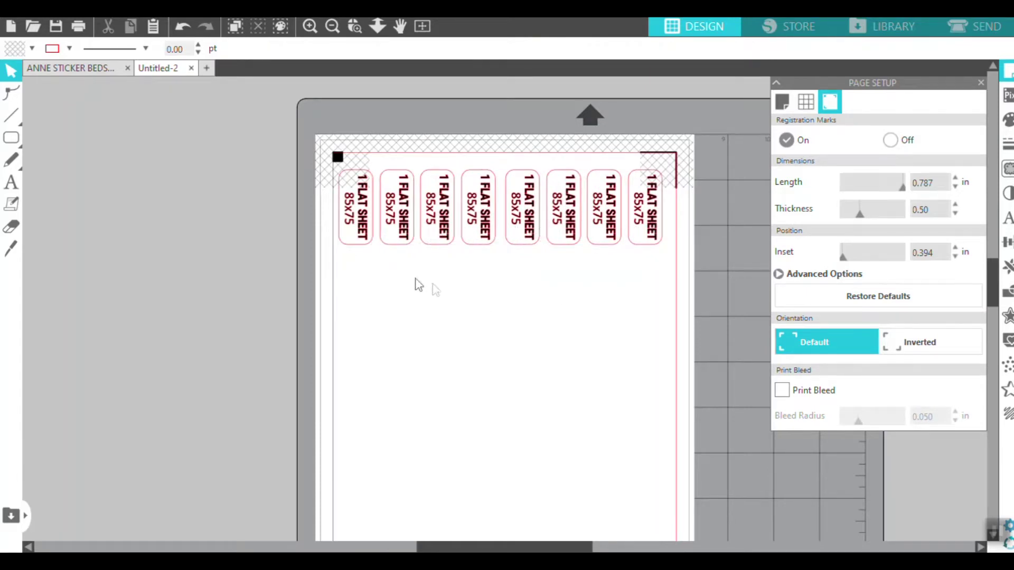
left_click_drag(533, 252, 704, 227)
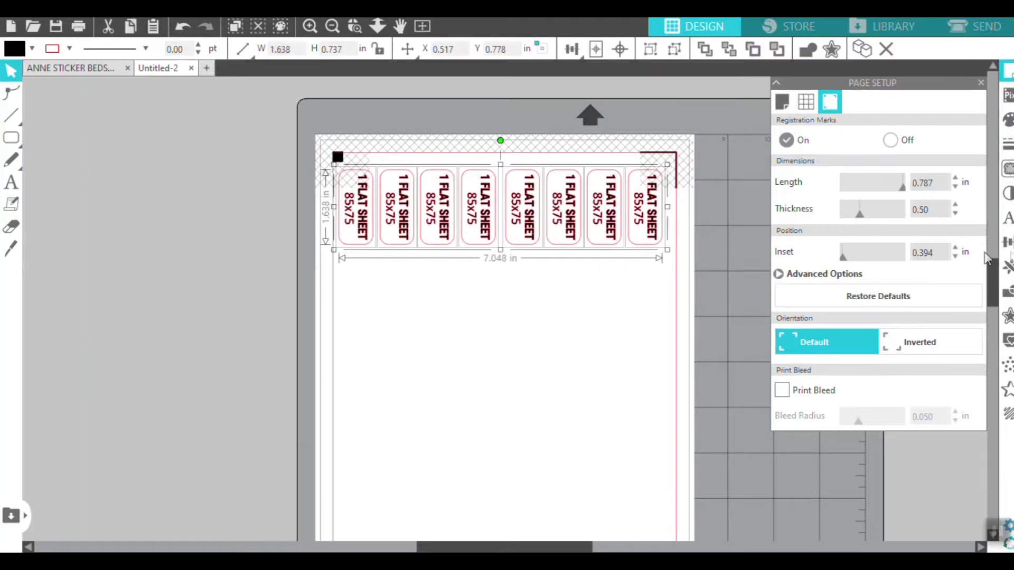
left_click(1007, 243)
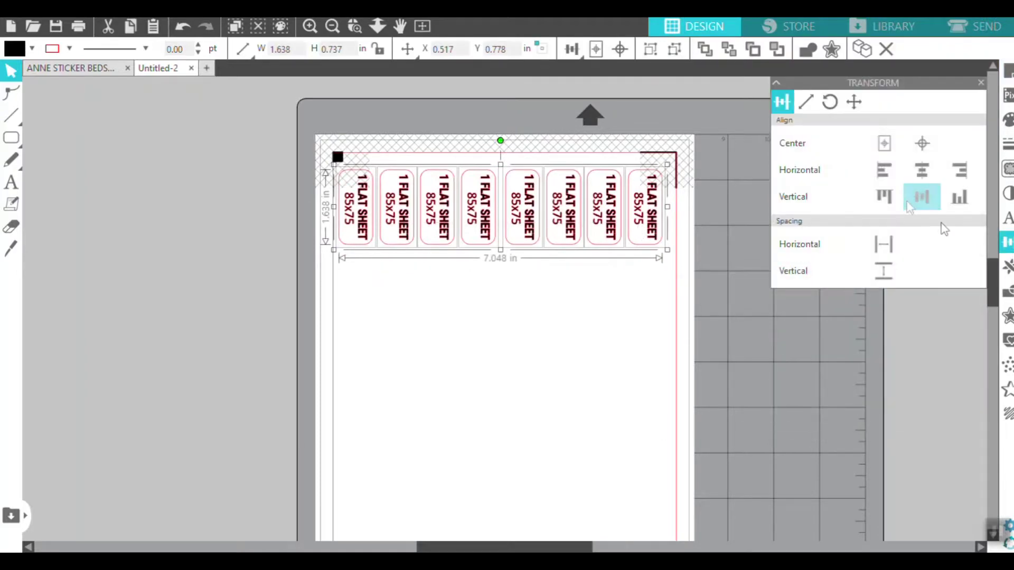
left_click(716, 258)
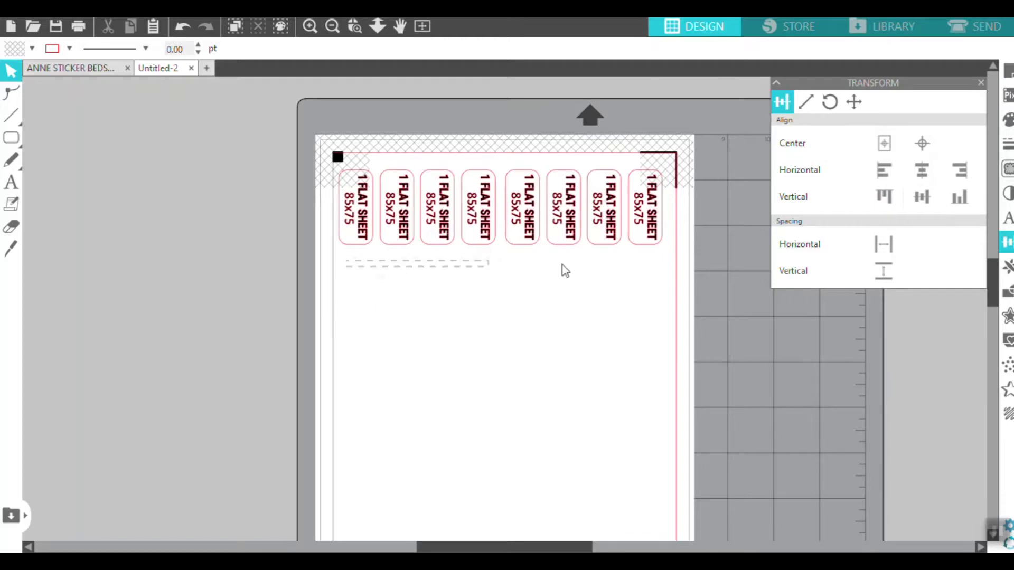
Step: Duplicate the row of eight labels and place the copy directly below as a second row
left_click(647, 221)
right_click(647, 221)
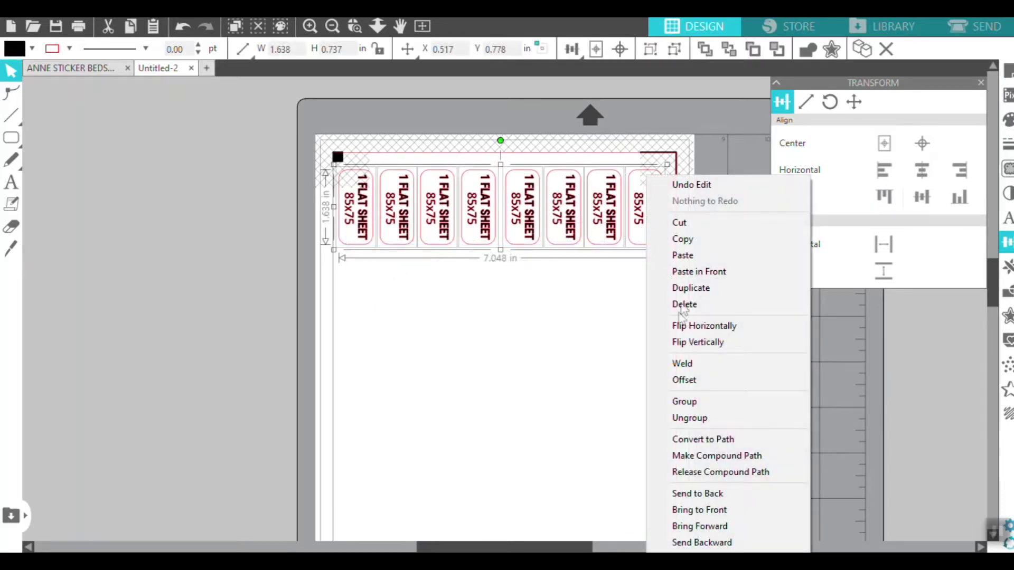
left_click(685, 289)
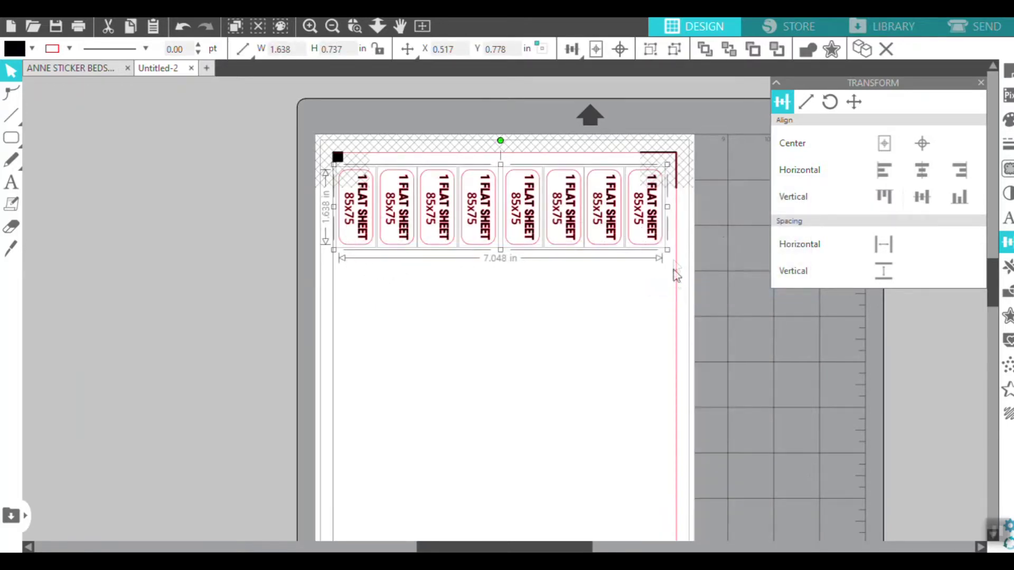
left_click_drag(671, 228, 658, 312)
left_click(568, 384)
Step: Duplicate both rows of labels and place the copies directly below as the third and fourth rows
left_click_drag(338, 352, 667, 159)
right_click(650, 225)
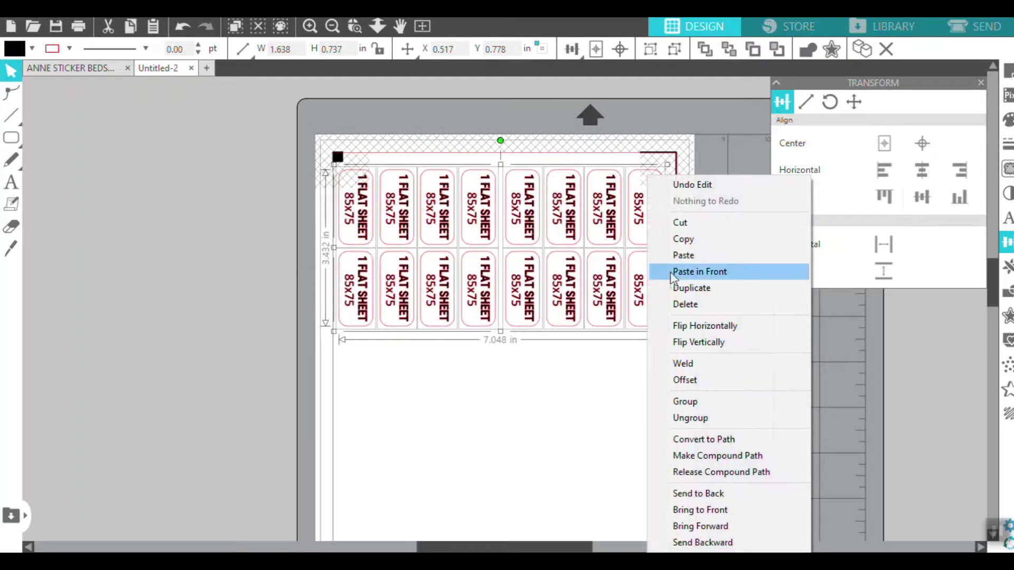
left_click(674, 288)
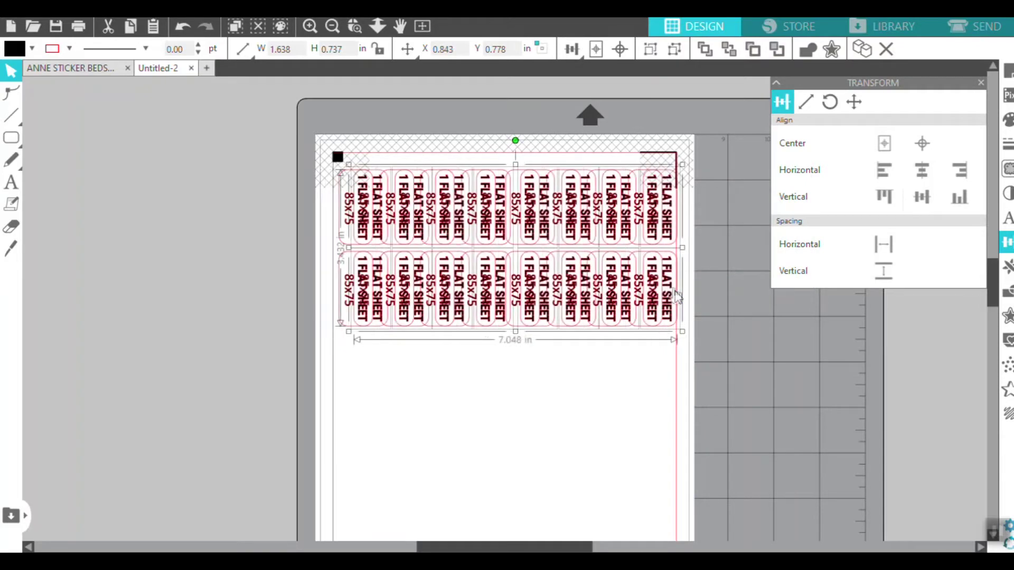
left_click_drag(670, 288, 656, 450)
Step: Duplicate the third and fourth rows and place the copies below them as the fifth and sixth rows
scroll(656, 452, "down", 3)
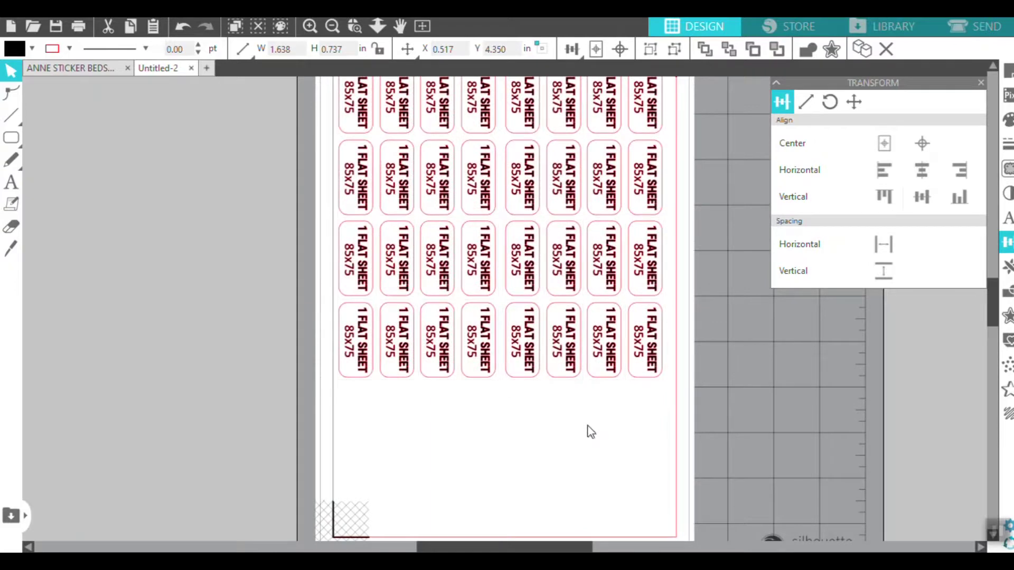
left_click_drag(354, 417, 670, 290)
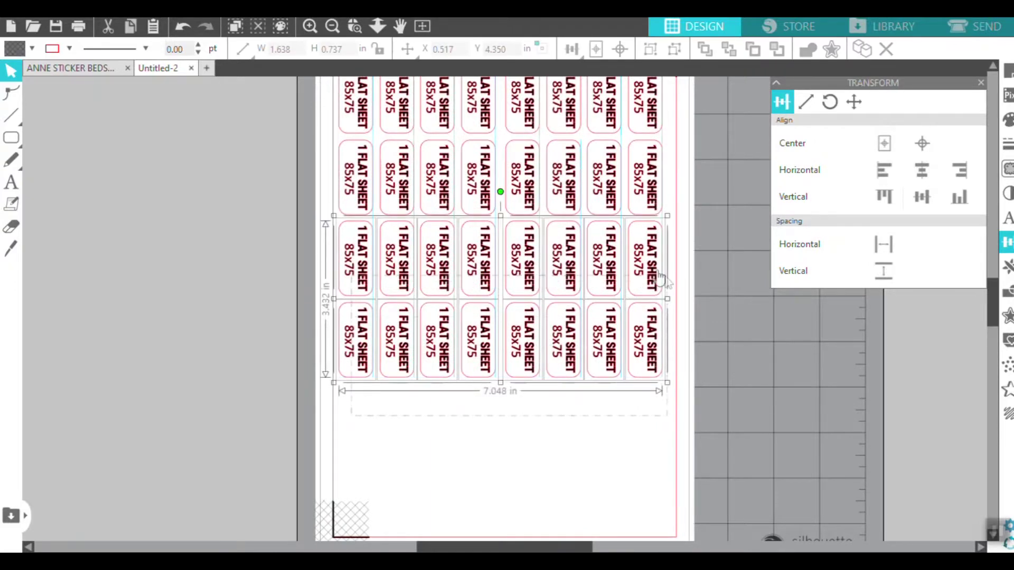
right_click(657, 276)
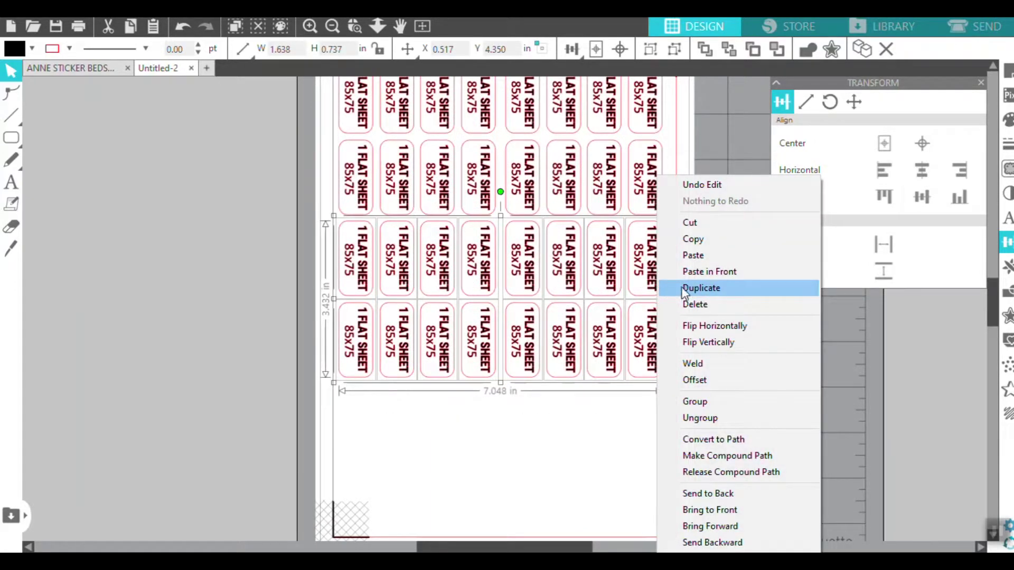
left_click(685, 288)
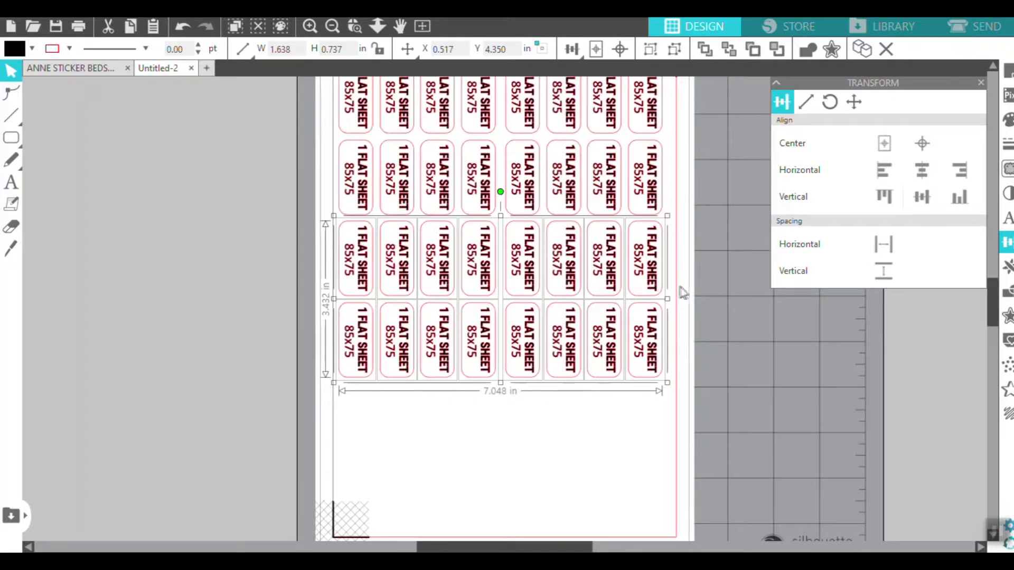
left_click_drag(670, 294, 658, 438)
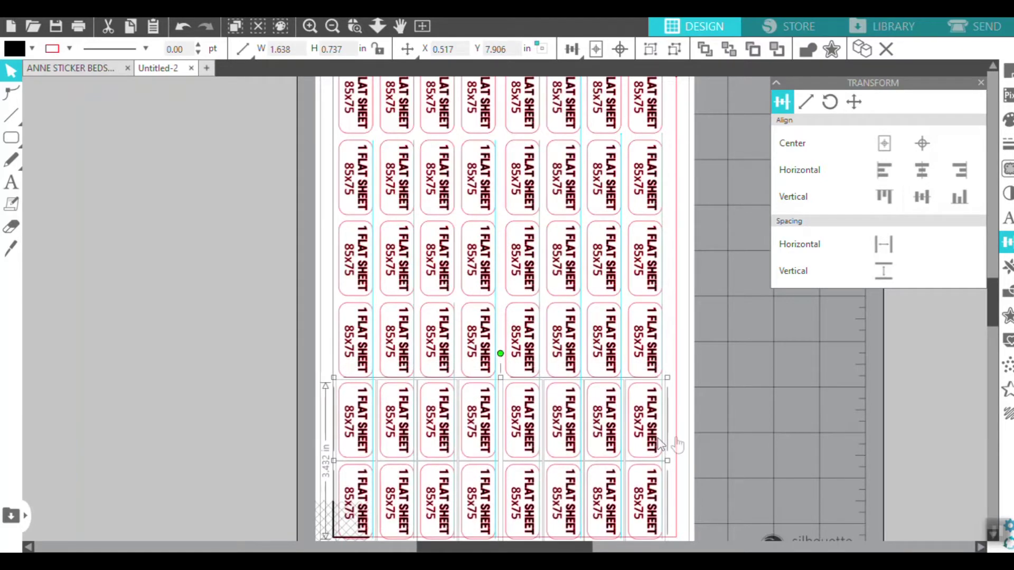
scroll(707, 439, "down", 2)
scroll(705, 435, "down", 1)
left_click(699, 472)
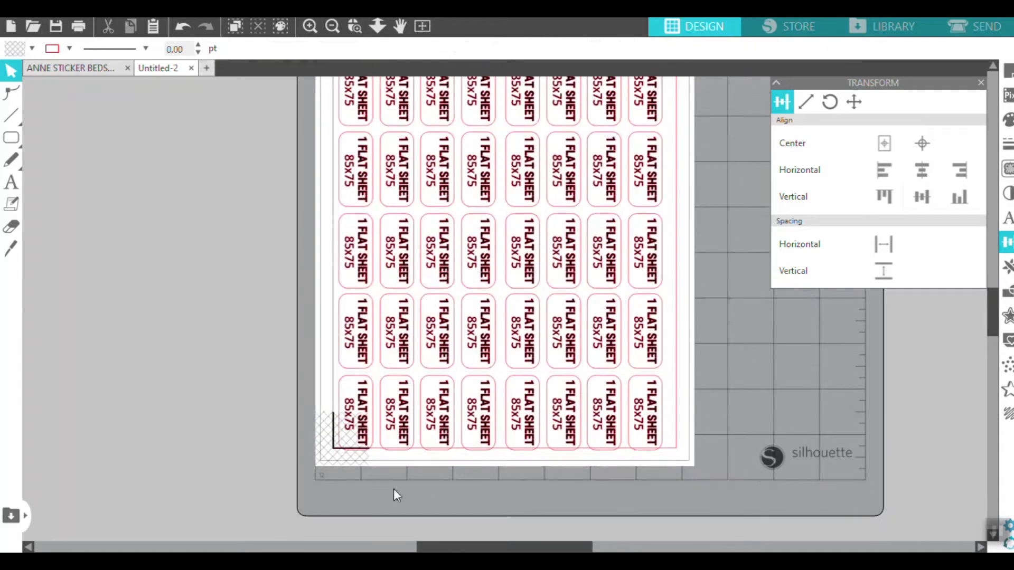
Step: Set the last label of the bottom row aside off the page and cut the row's remaining seven labels
left_click(663, 421)
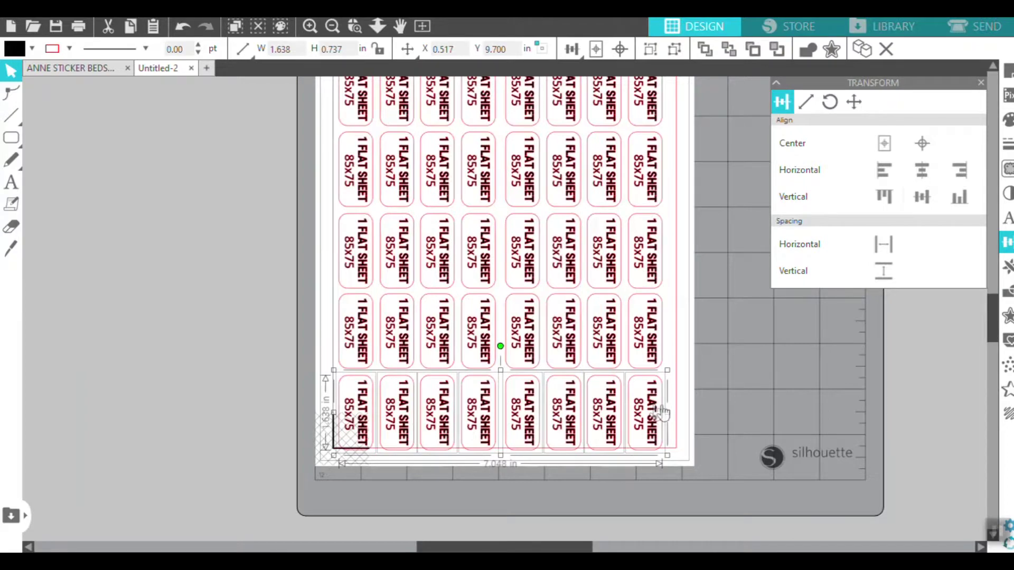
left_click(690, 399)
left_click_drag(634, 406, 283, 307)
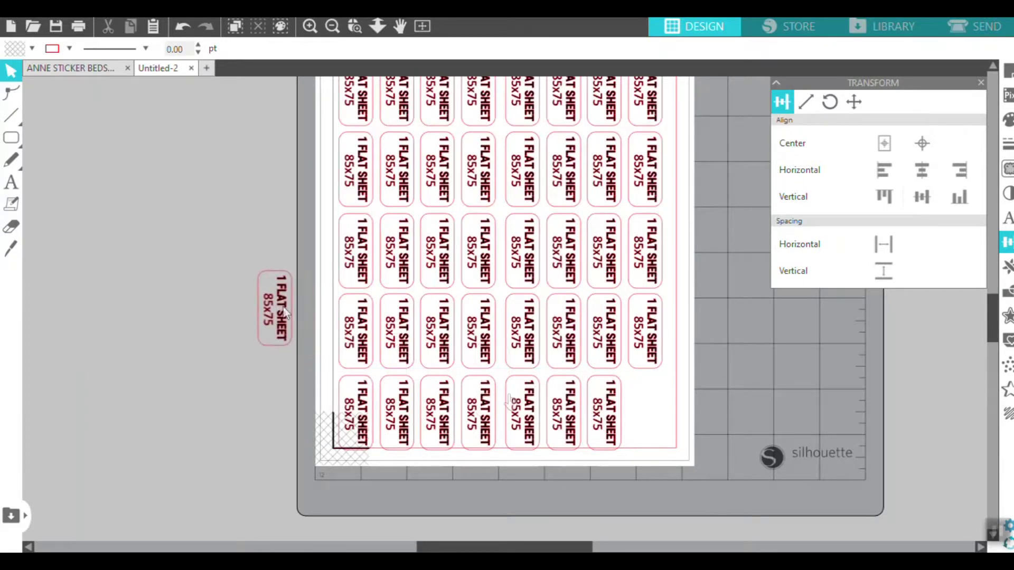
left_click_drag(675, 410, 355, 415)
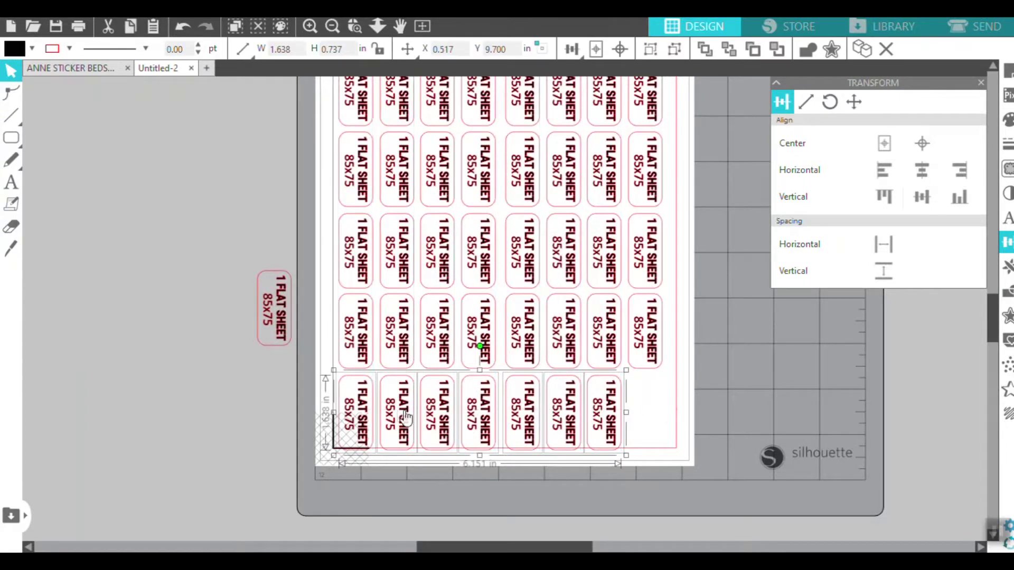
right_click(405, 419)
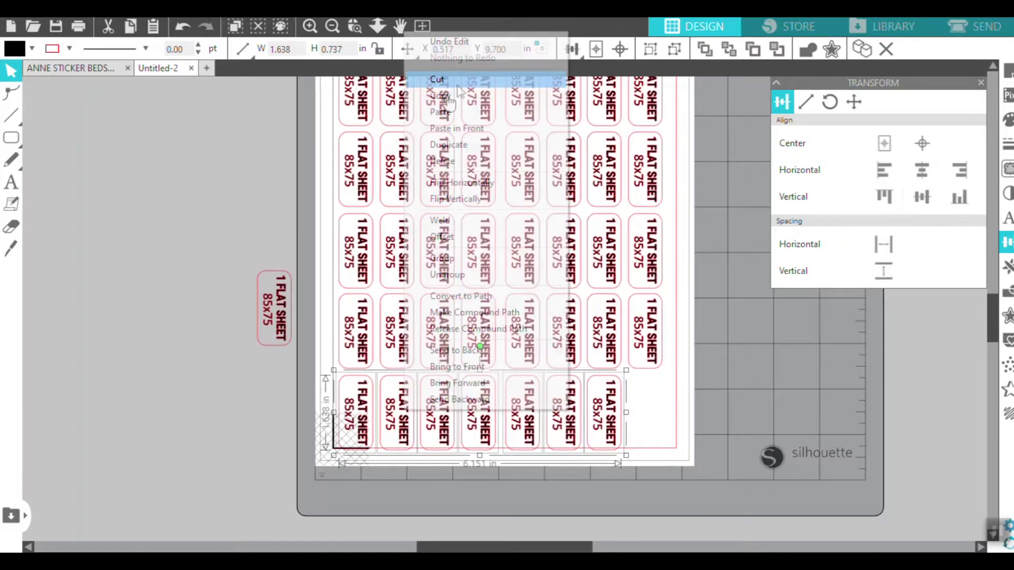
left_click(457, 85)
Step: Create one rotated copy of the set-aside label and move it horizontally under the first labels of the lowest row
left_click(288, 307)
left_click(1007, 267)
left_click(880, 271)
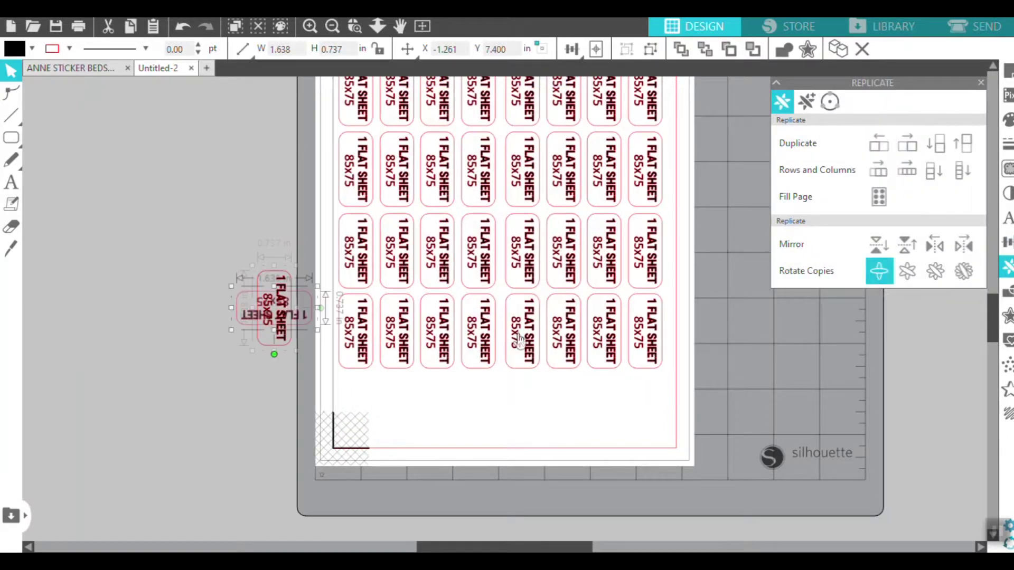
left_click_drag(296, 323, 402, 354)
Step: Flip the rotated label vertically and horizontally so it reads upright, and align it with the first column's edge
right_click(403, 353)
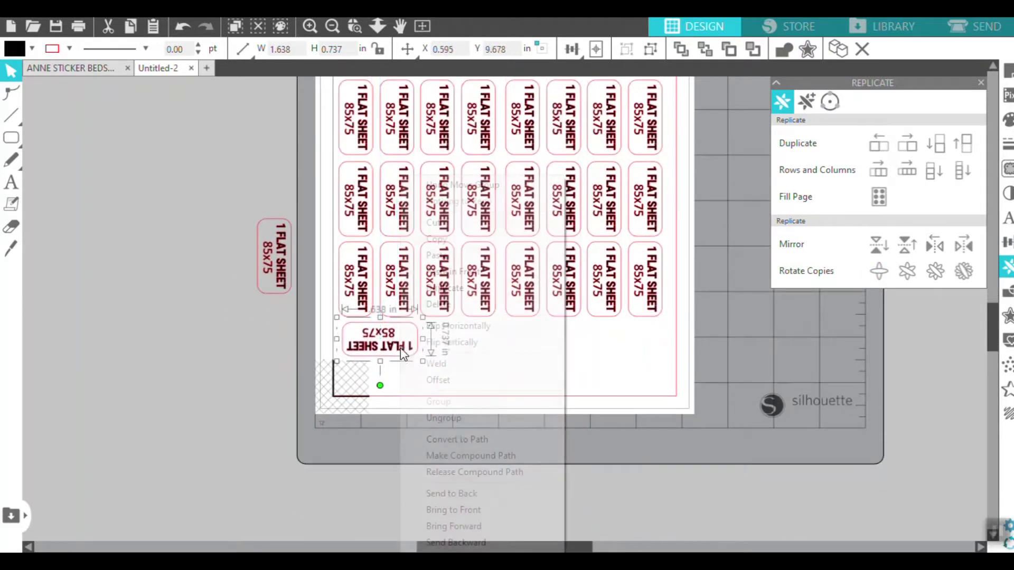
left_click(429, 343)
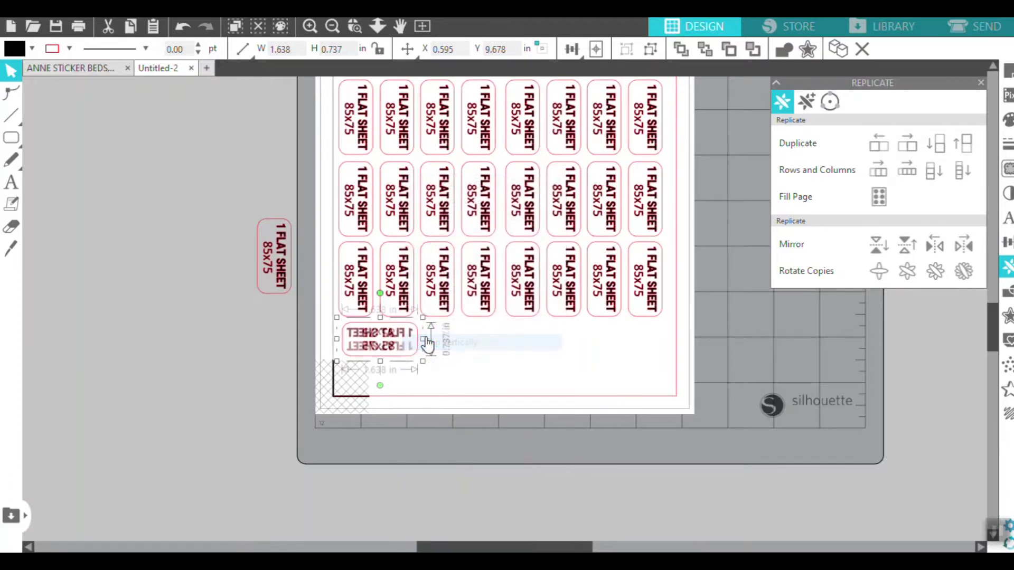
right_click(399, 344)
left_click(423, 327)
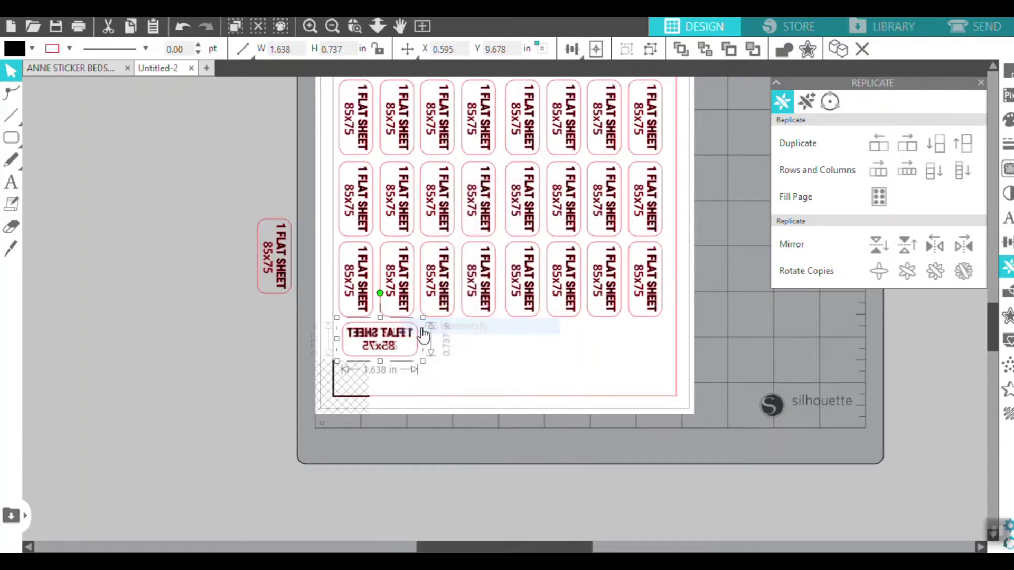
left_click_drag(405, 341, 402, 341)
Step: Duplicate the upright horizontal label twice, placing the copies side by side after it in the lowest row
right_click(402, 340)
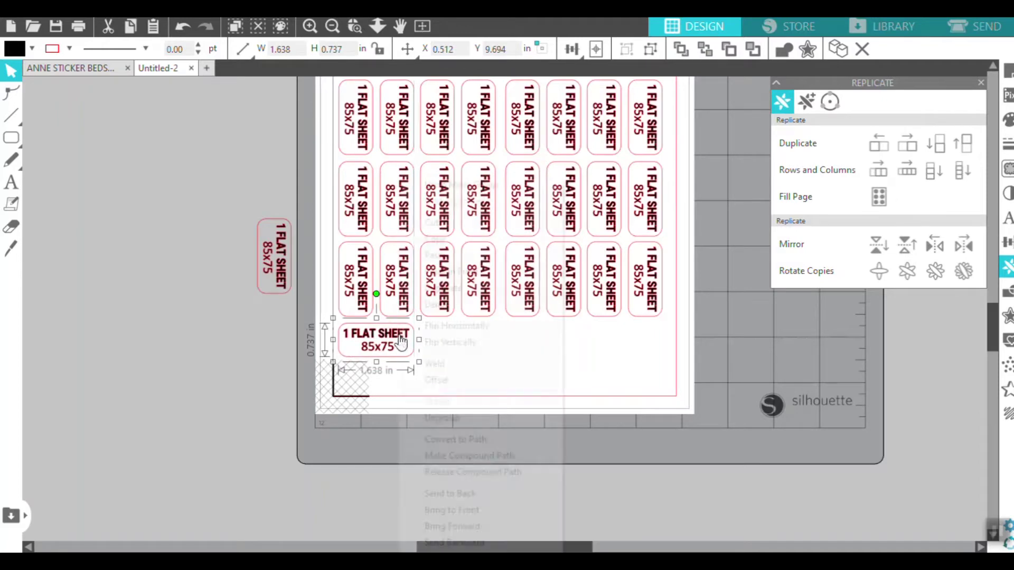
left_click(438, 288)
left_click_drag(406, 338, 486, 339)
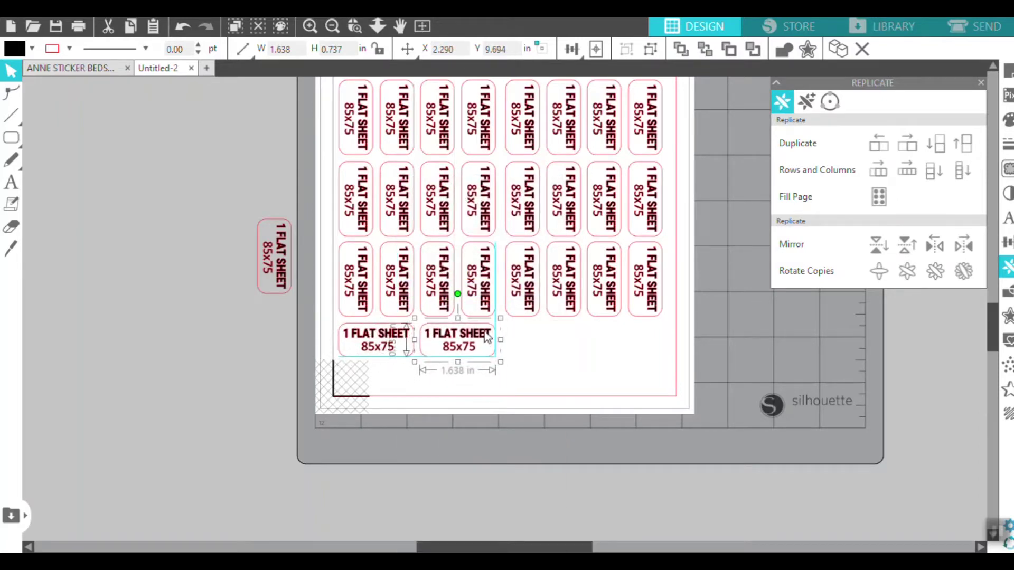
right_click(487, 338)
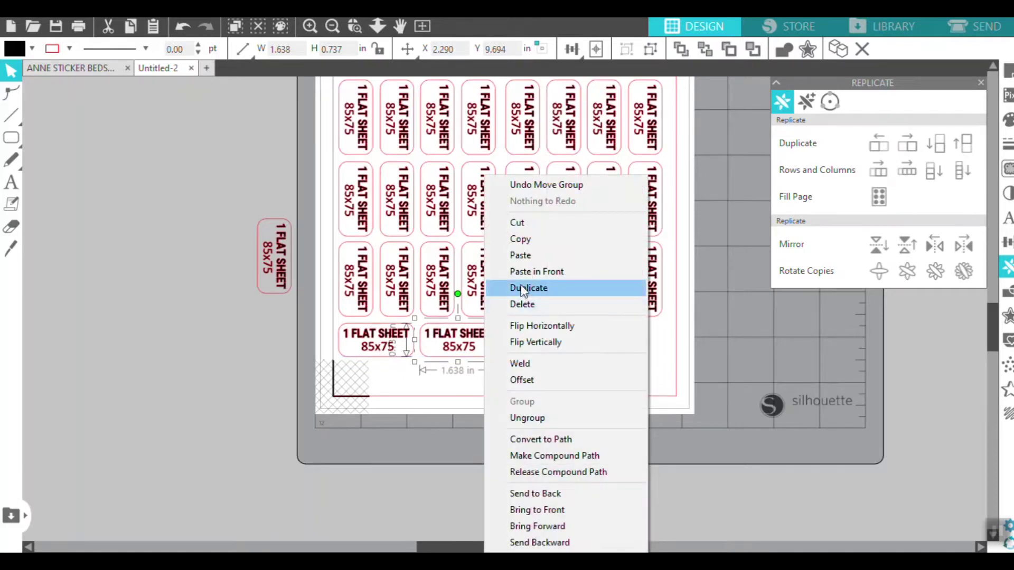
left_click(523, 286)
left_click_drag(477, 346, 571, 340)
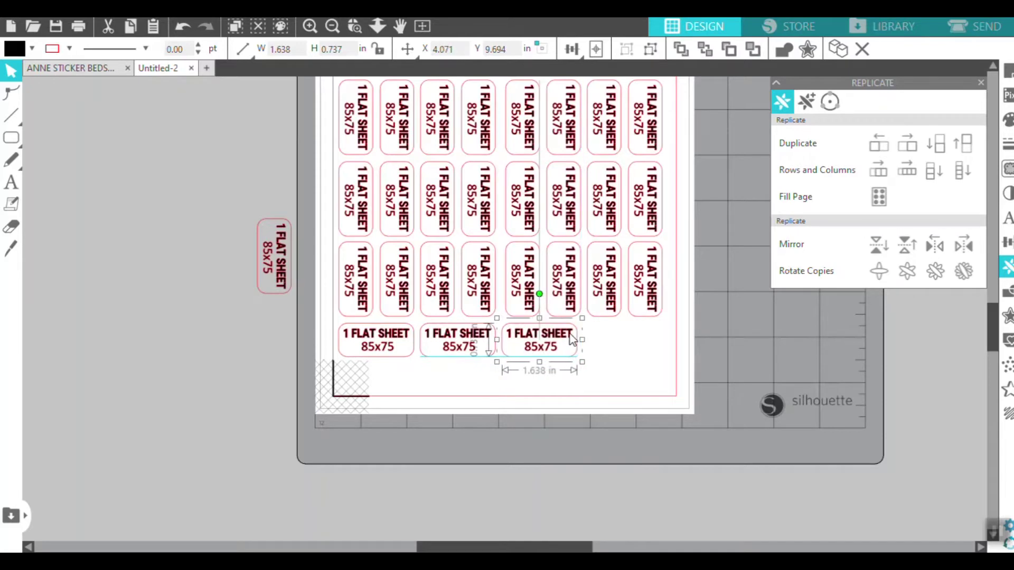
right_click(571, 340)
left_click(596, 304)
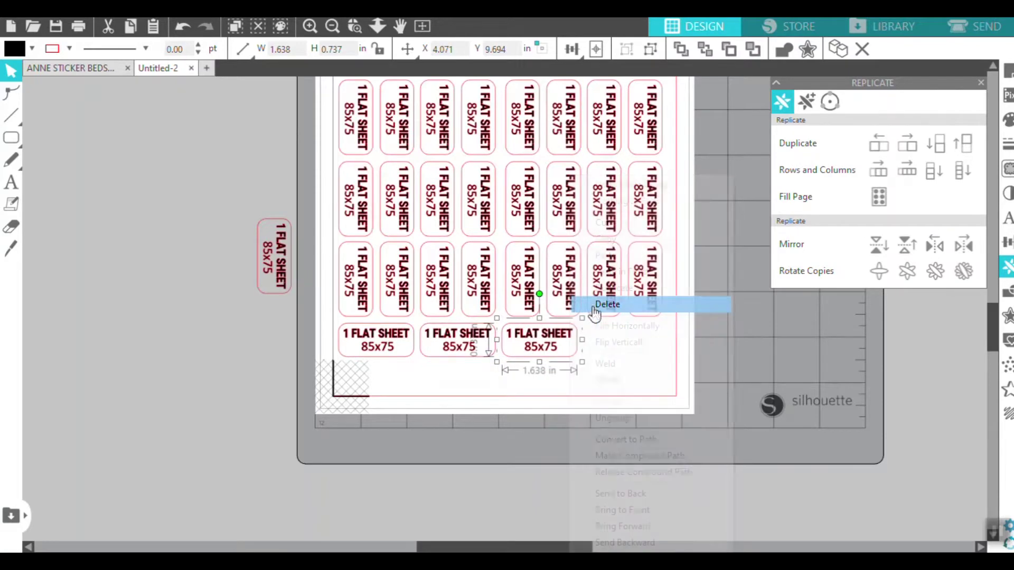
left_click(185, 26)
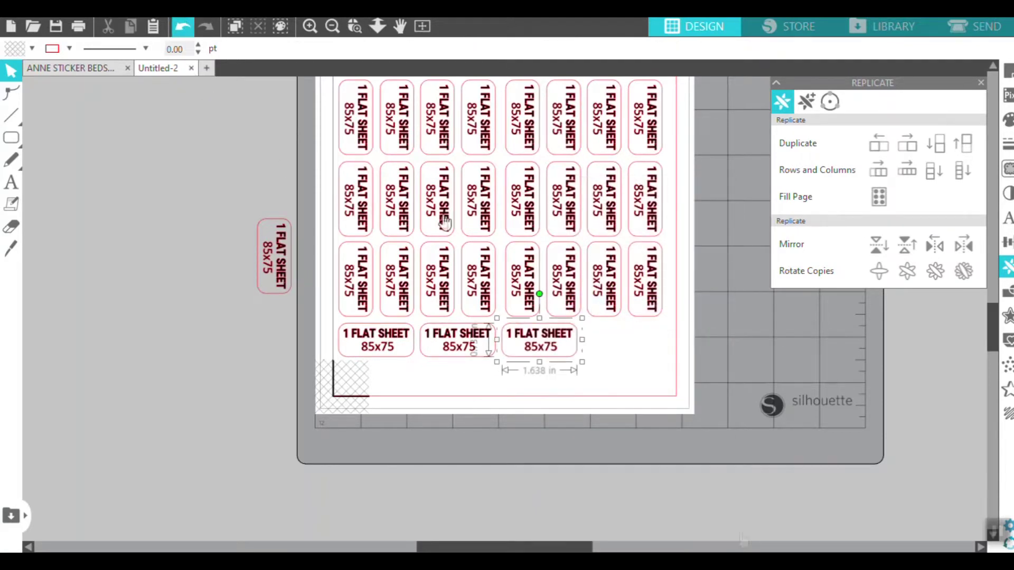
Step: Duplicate the third horizontal label into the fourth position of its row and cut the spare label beside the page
right_click(558, 344)
left_click(650, 288)
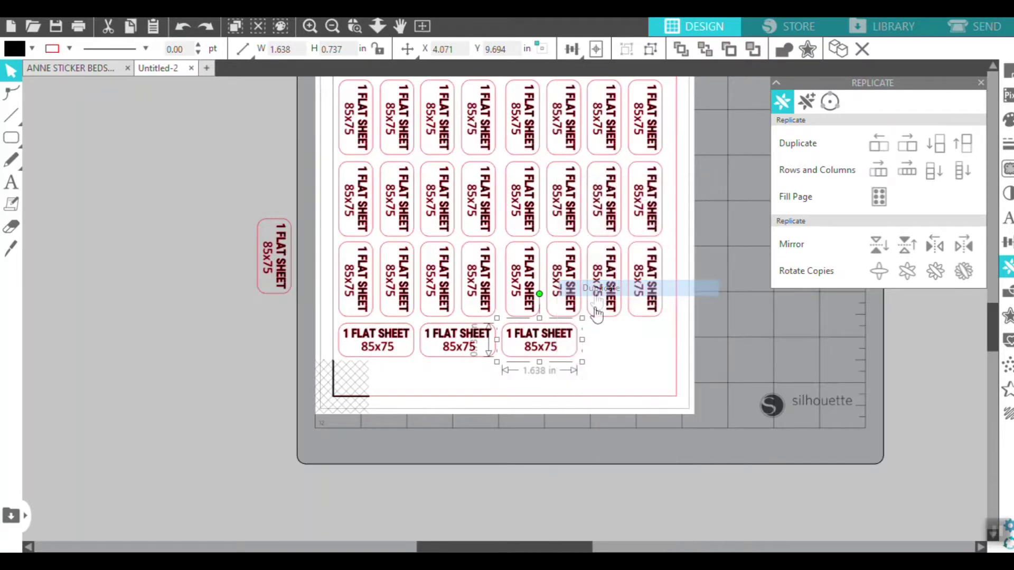
left_click_drag(585, 339, 647, 340)
left_click(552, 385)
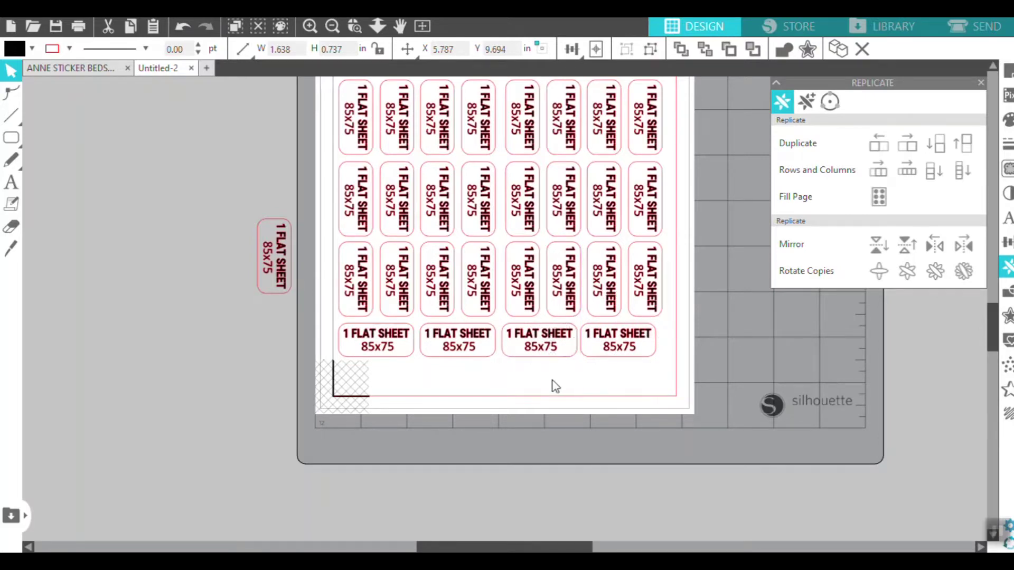
right_click(290, 275)
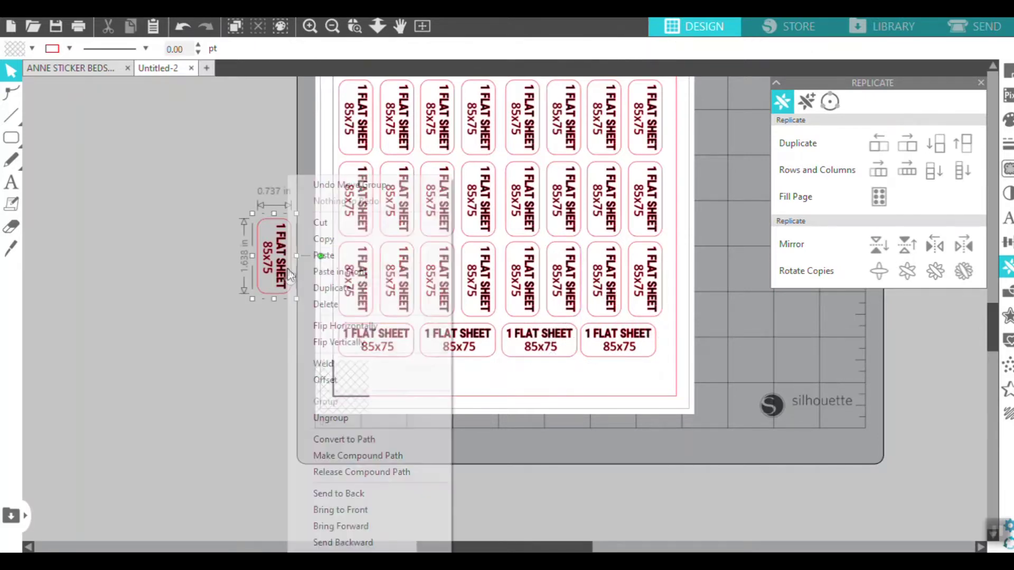
left_click(302, 221)
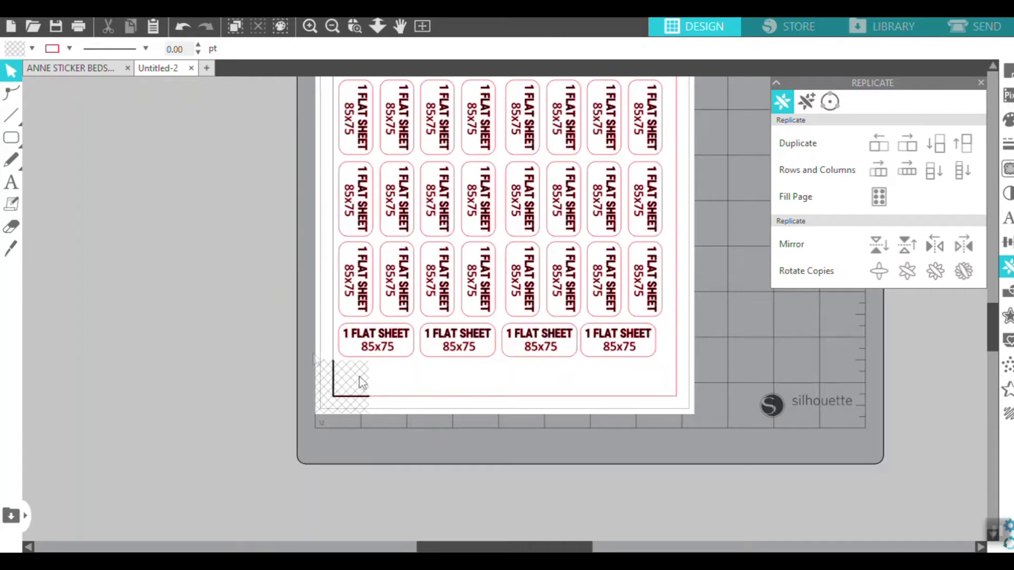
Step: Select all four horizontal labels and shift them together slightly right, until the last one lines up with the last column's edge
left_click_drag(377, 355, 451, 355)
left_click(450, 350, "shift")
left_click(533, 354, "shift")
left_click(616, 357, "shift")
left_click_drag(618, 343, 625, 343)
left_click(620, 385)
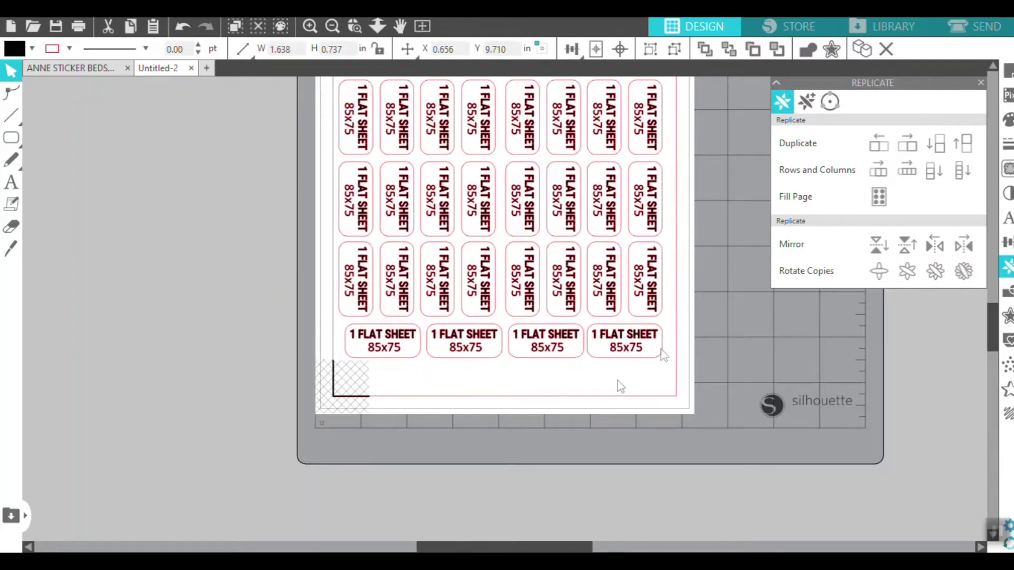
Step: Align the bottom edges of the four horizontal labels in the lowest row
left_click_drag(681, 368, 305, 357)
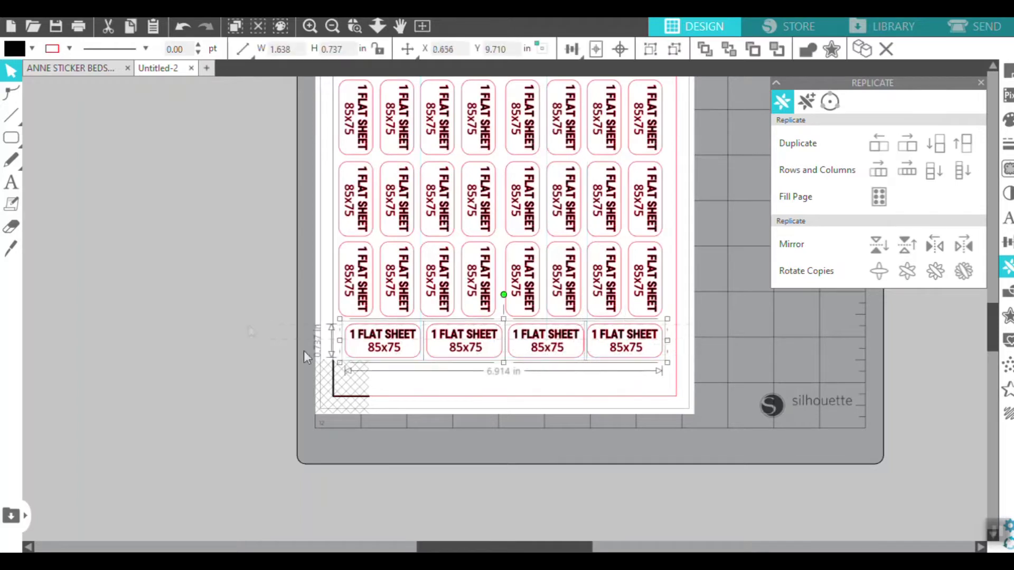
left_click(1009, 244)
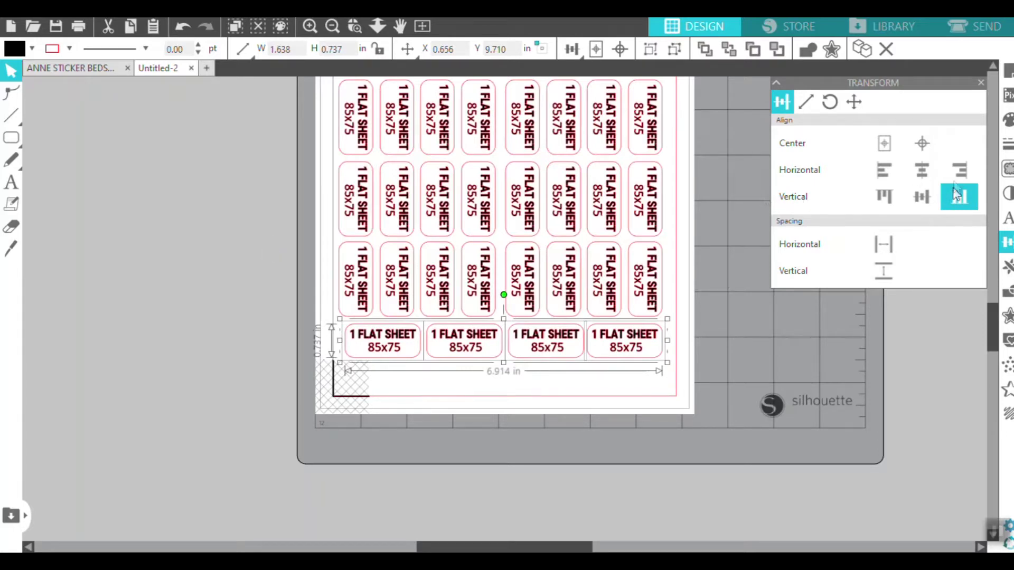
left_click(767, 263)
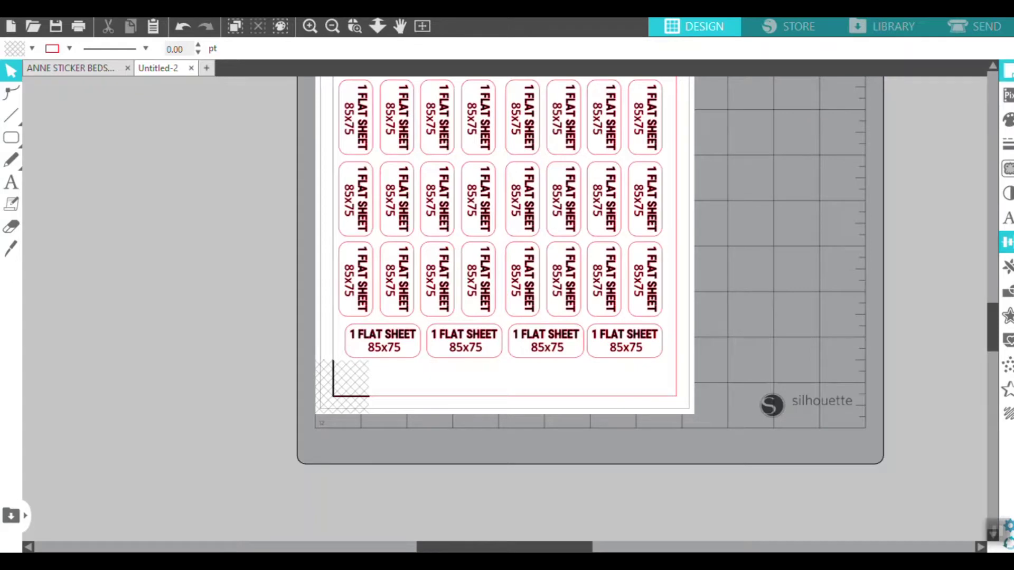
left_click(1008, 71)
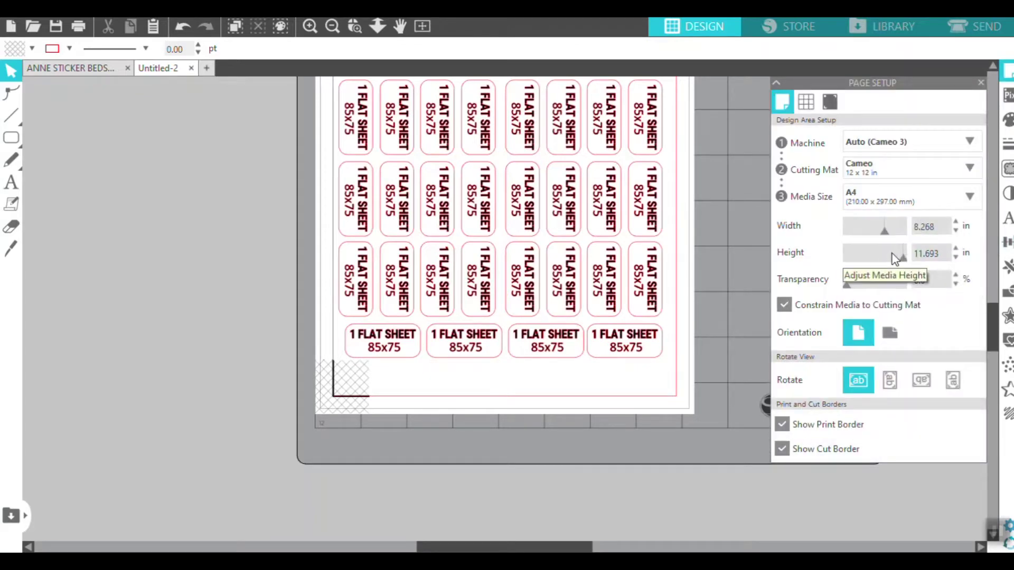
left_click(1006, 247)
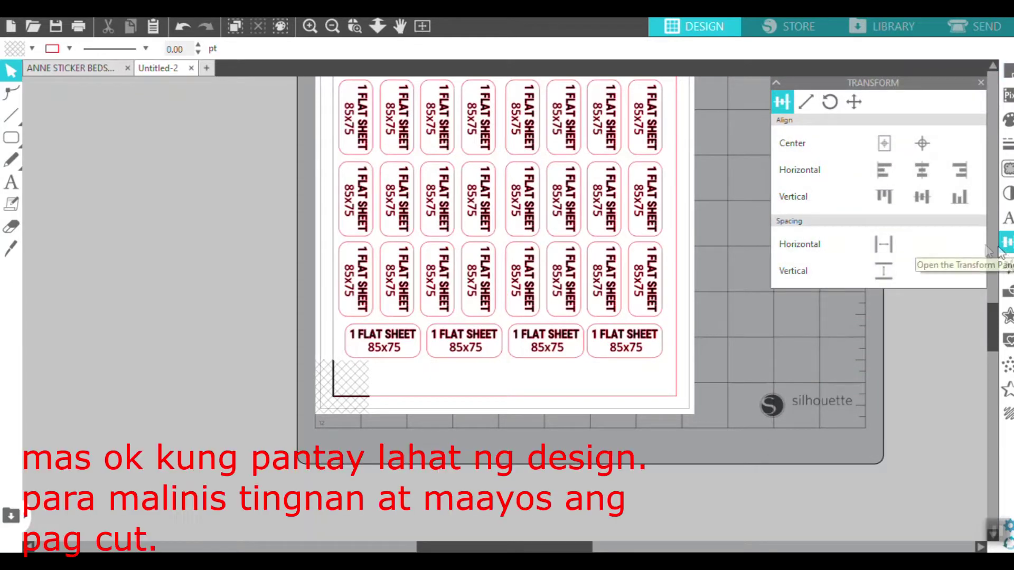
Step: Align the bottom edges of the labels in each of the five vertical-label rows, working upward one row at a time
left_click_drag(708, 284, 362, 277)
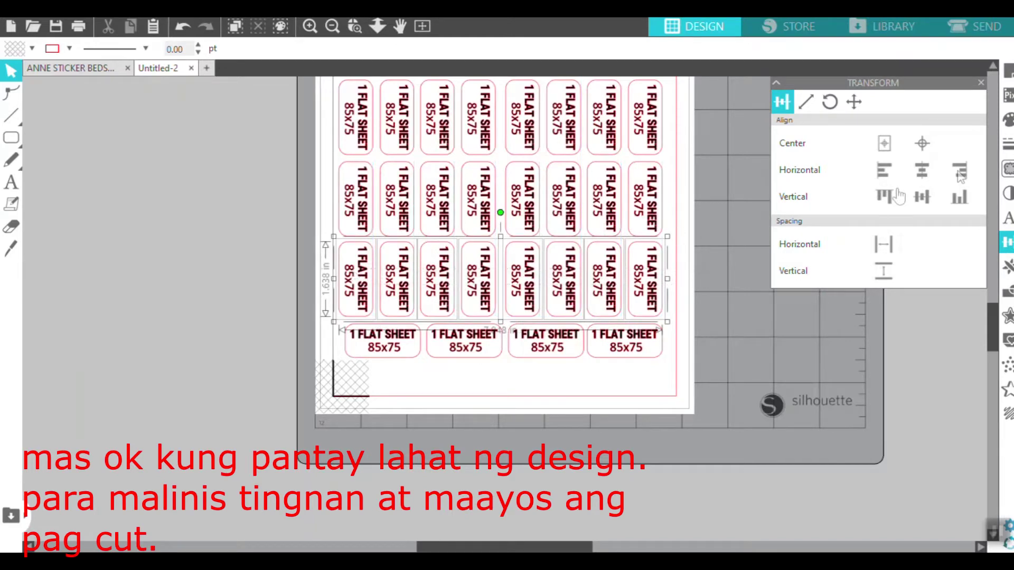
left_click(958, 198)
left_click_drag(727, 195, 325, 201)
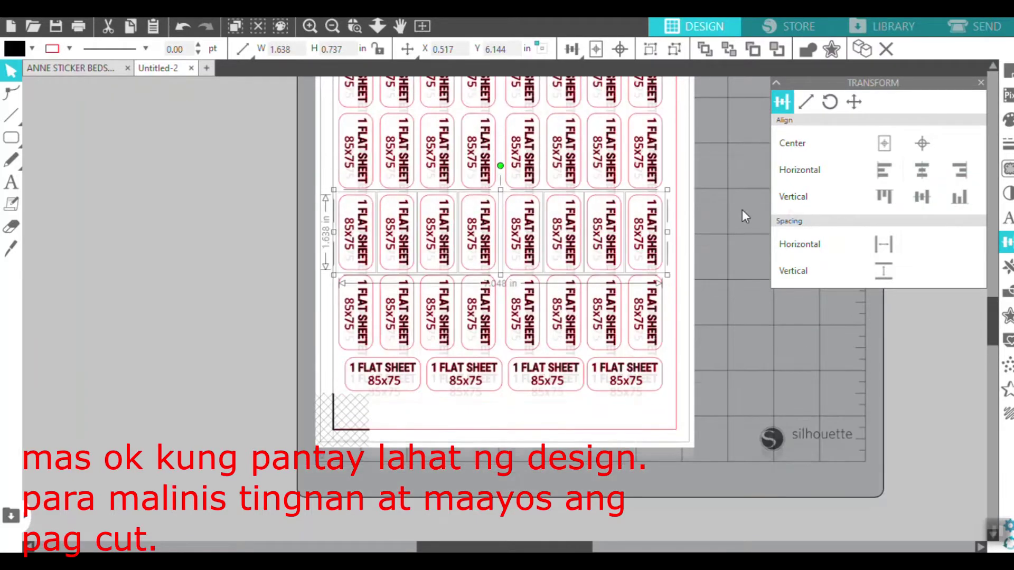
scroll(740, 211, "up", 3)
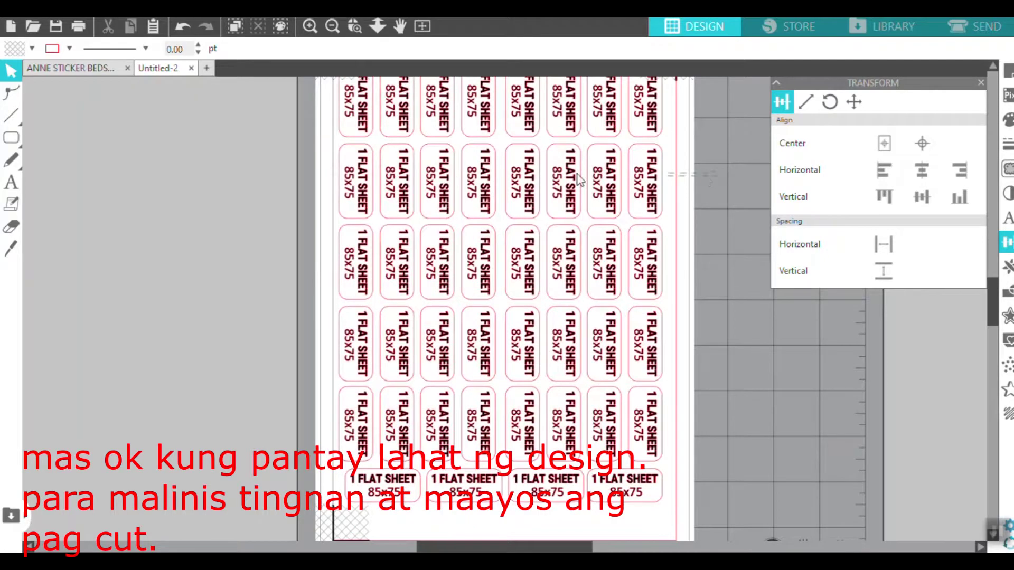
left_click(579, 179)
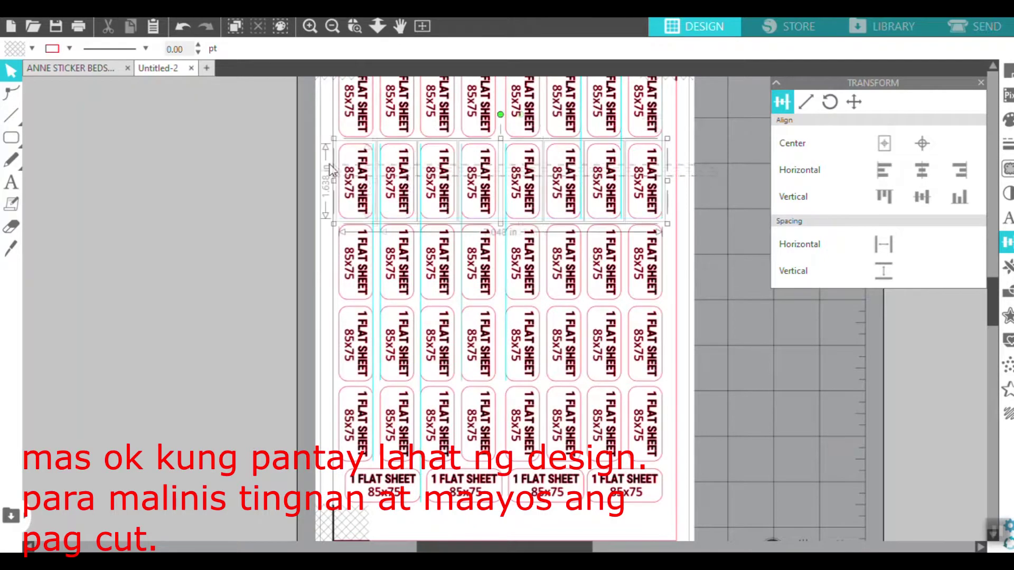
left_click(708, 157)
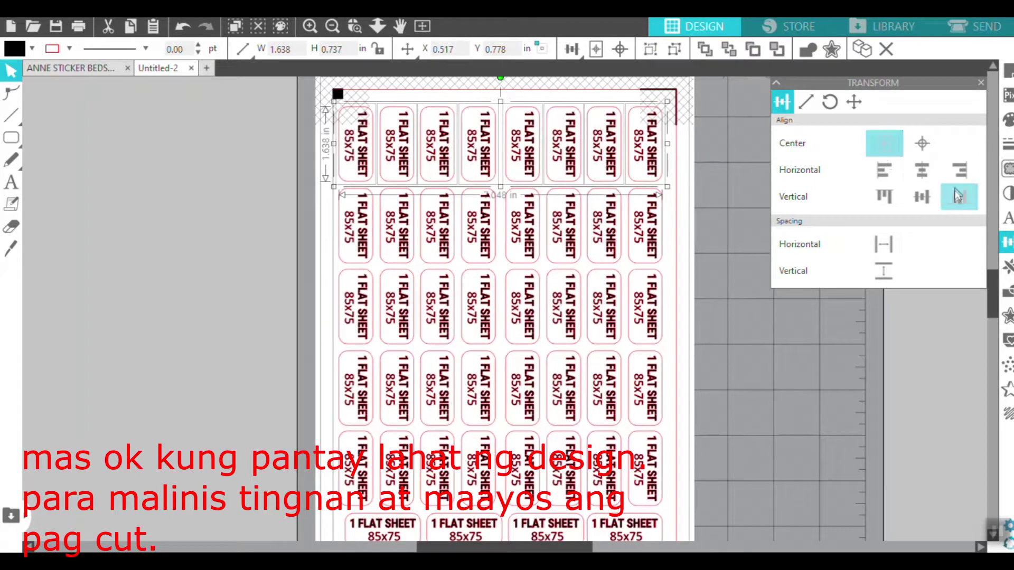
left_click(713, 173)
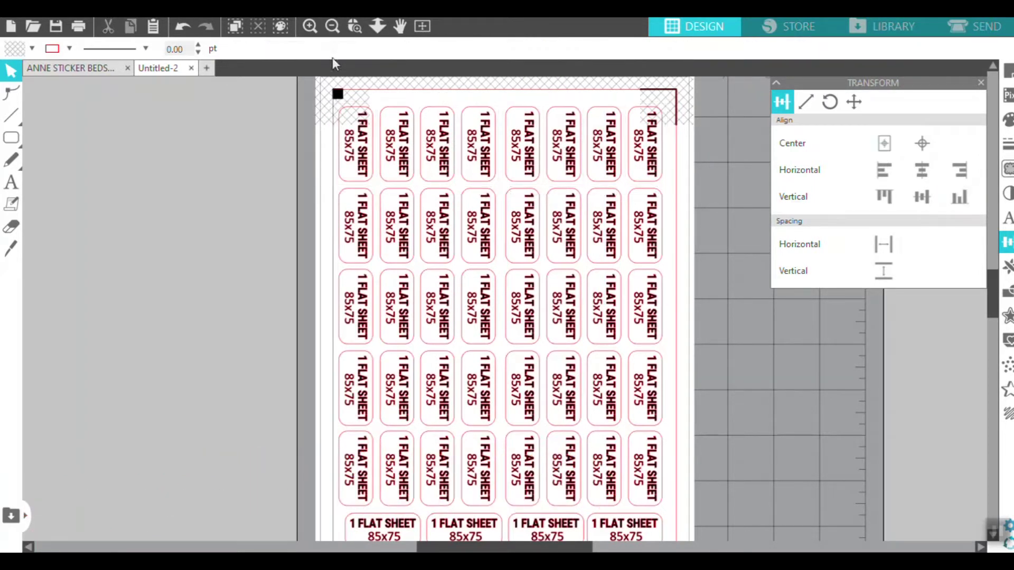
Step: Align the left edges of the vertical labels within each of the first three columns, one column at a time
left_click(331, 29)
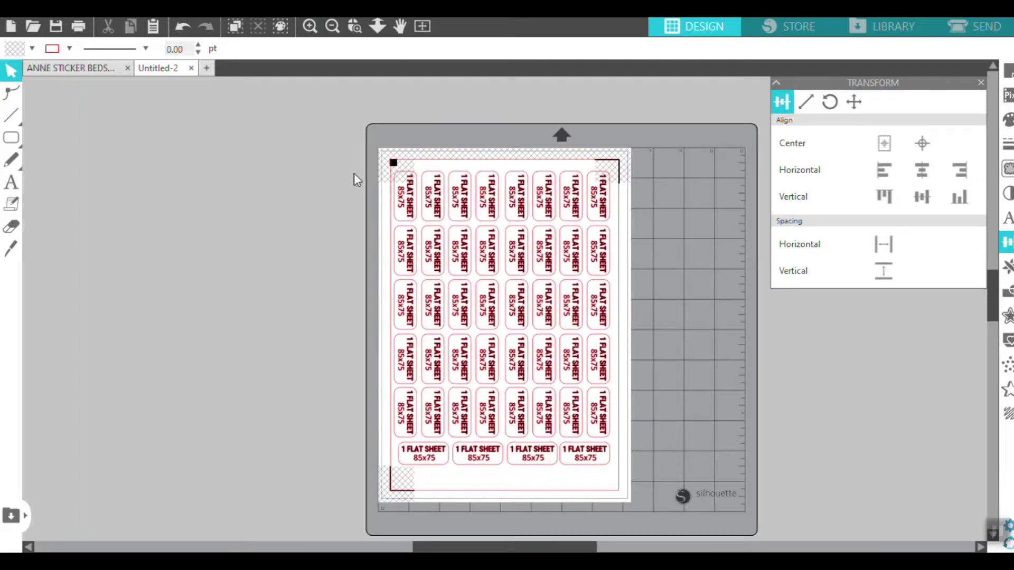
left_click(398, 387)
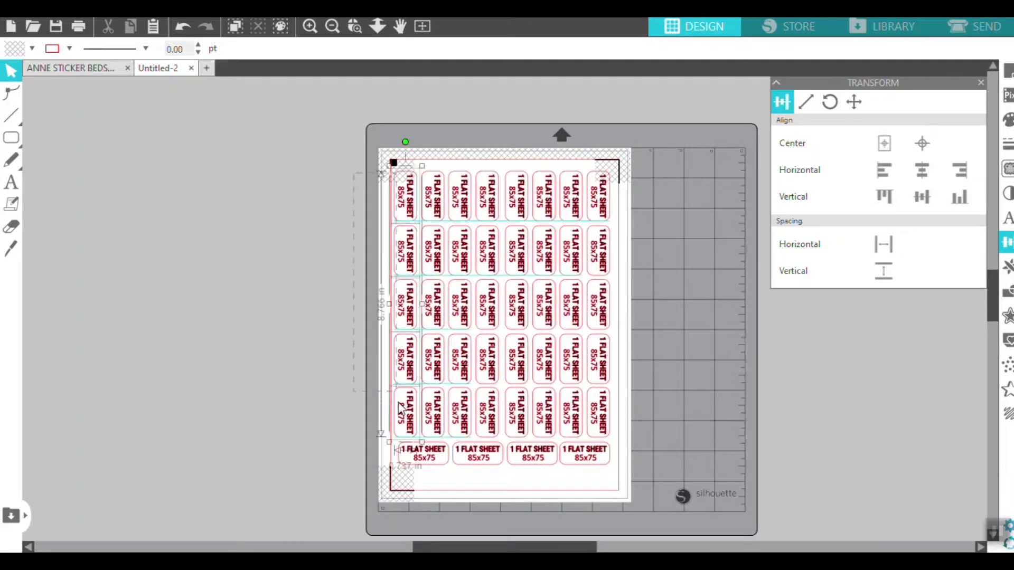
left_click_drag(430, 110, 433, 409)
left_click(868, 174)
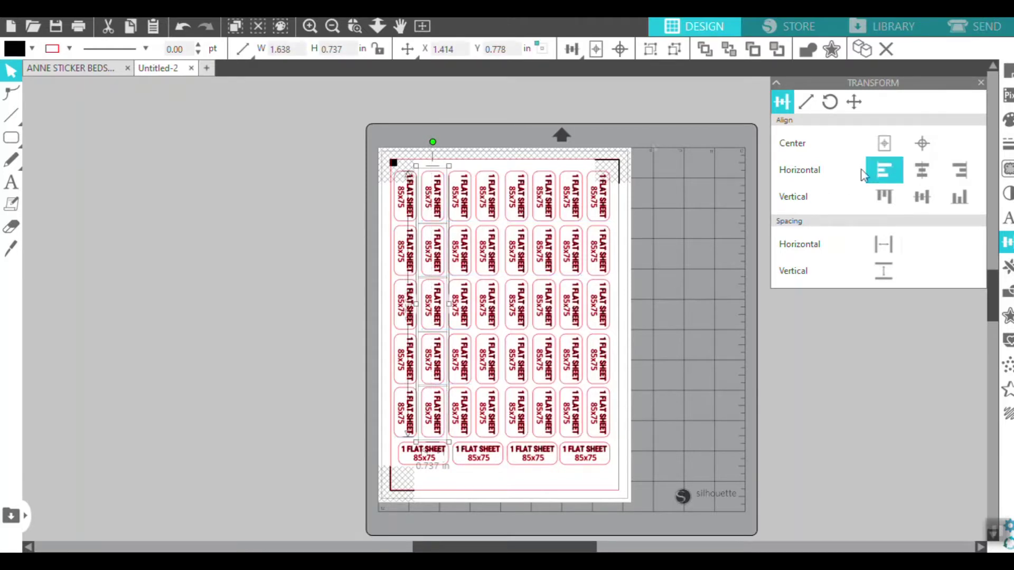
left_click_drag(455, 116, 465, 411)
left_click(884, 170)
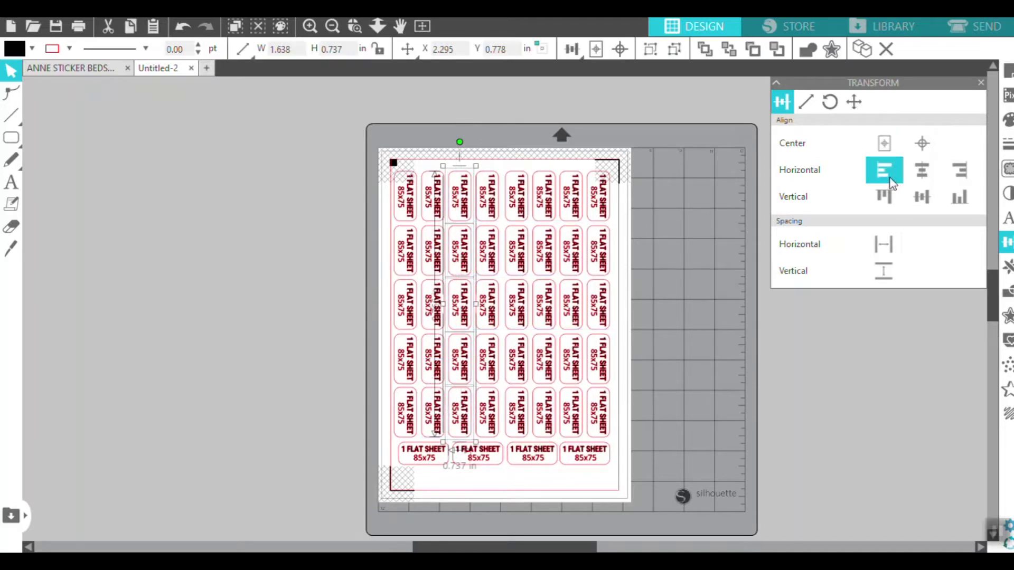
Step: Align the vertical labels horizontally within the fourth, fifth and sixth columns, one column at a time
left_click_drag(486, 115, 481, 408)
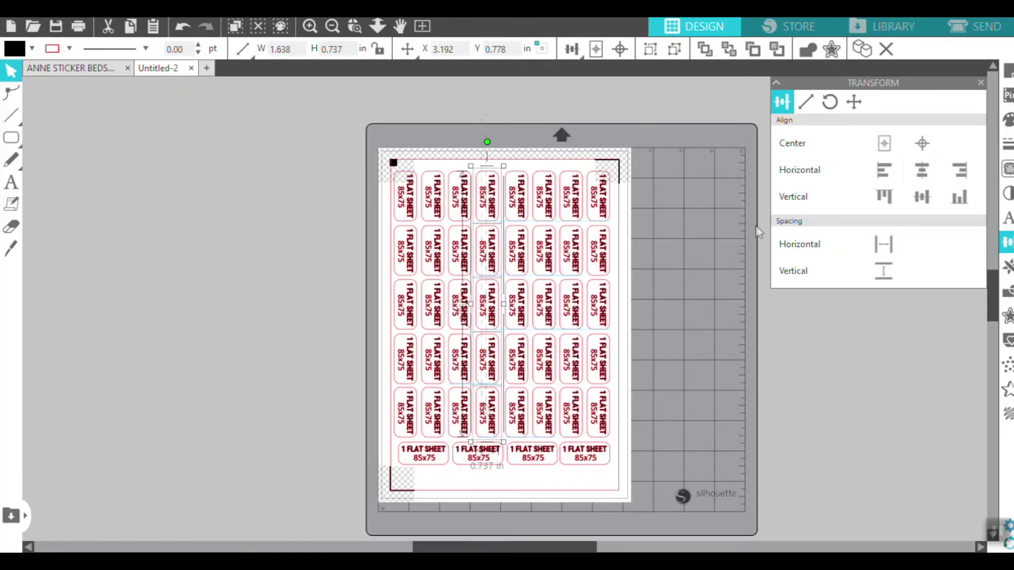
left_click(912, 170)
left_click(527, 128)
left_click_drag(515, 122, 517, 427)
left_click(879, 168)
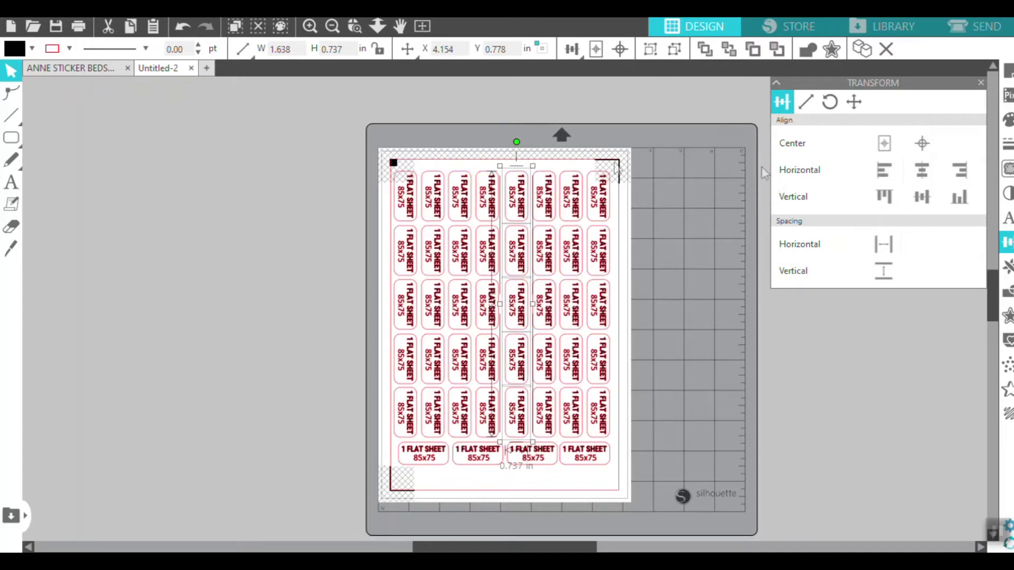
left_click(571, 139)
left_click_drag(543, 115, 544, 424)
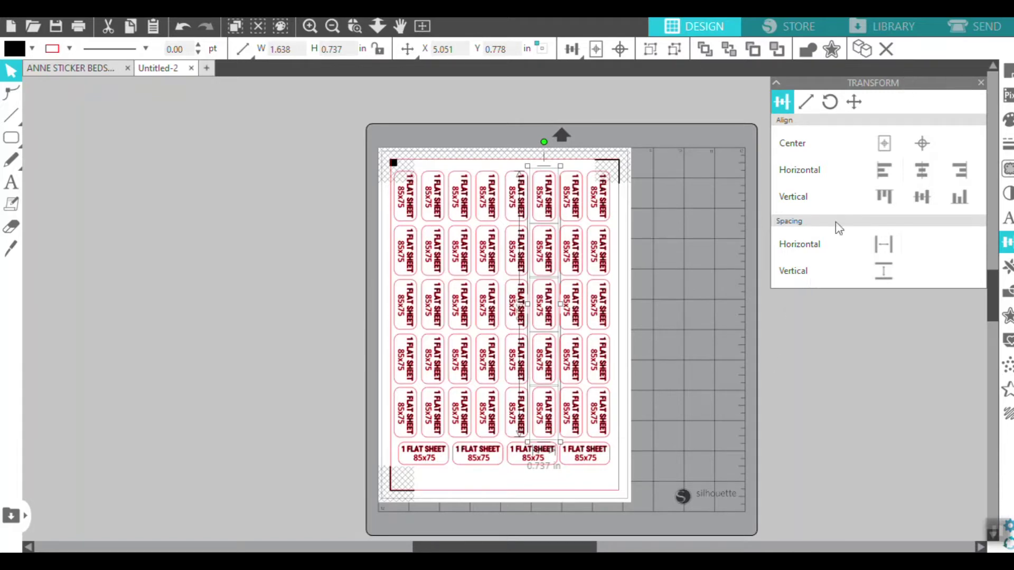
left_click(584, 128)
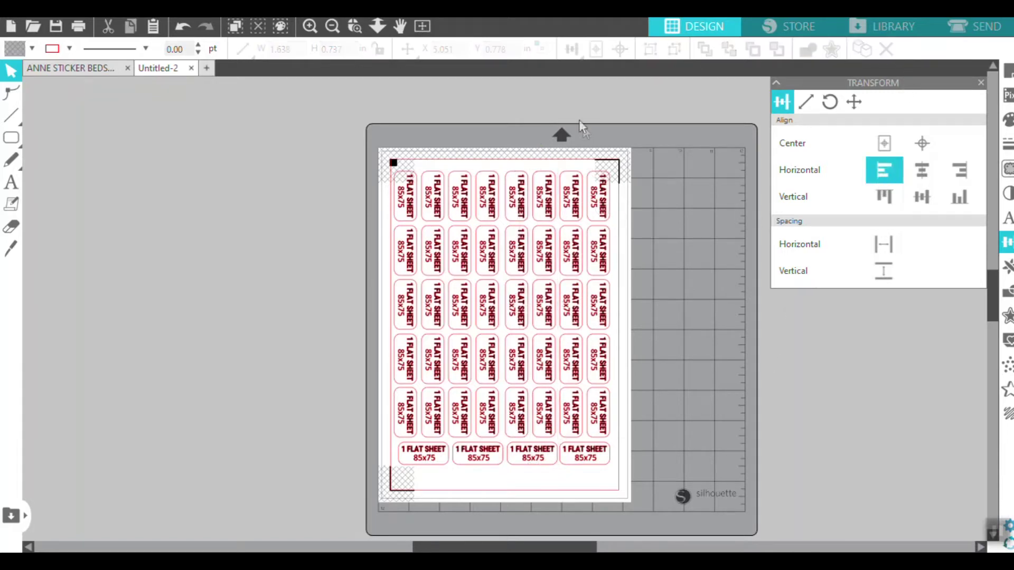
Step: Align the left edges of the vertical labels within the seventh and eighth columns, one column at a time
left_click_drag(577, 118, 579, 447)
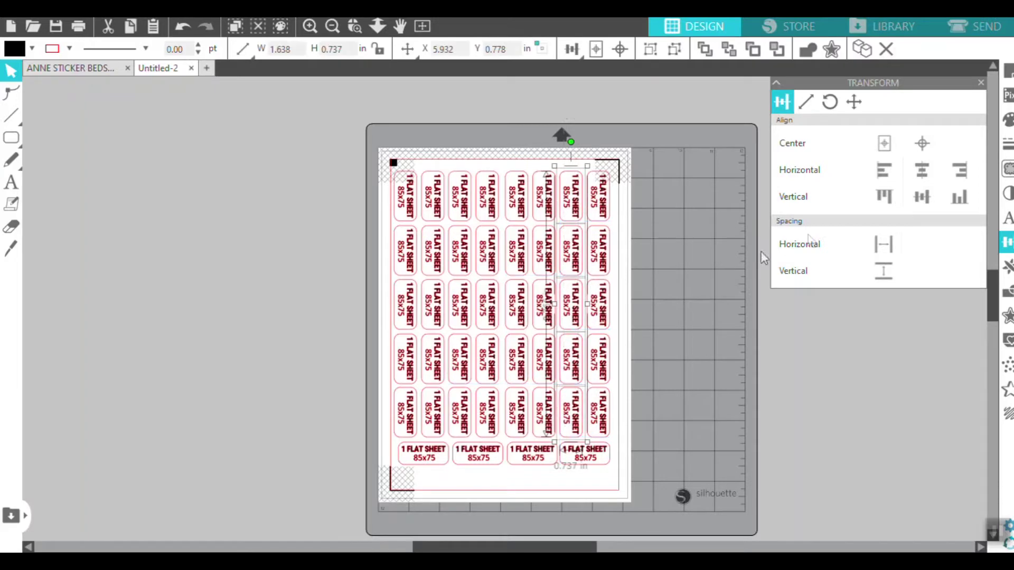
left_click(611, 119)
left_click_drag(610, 118, 602, 444)
left_click(884, 169)
left_click(690, 204)
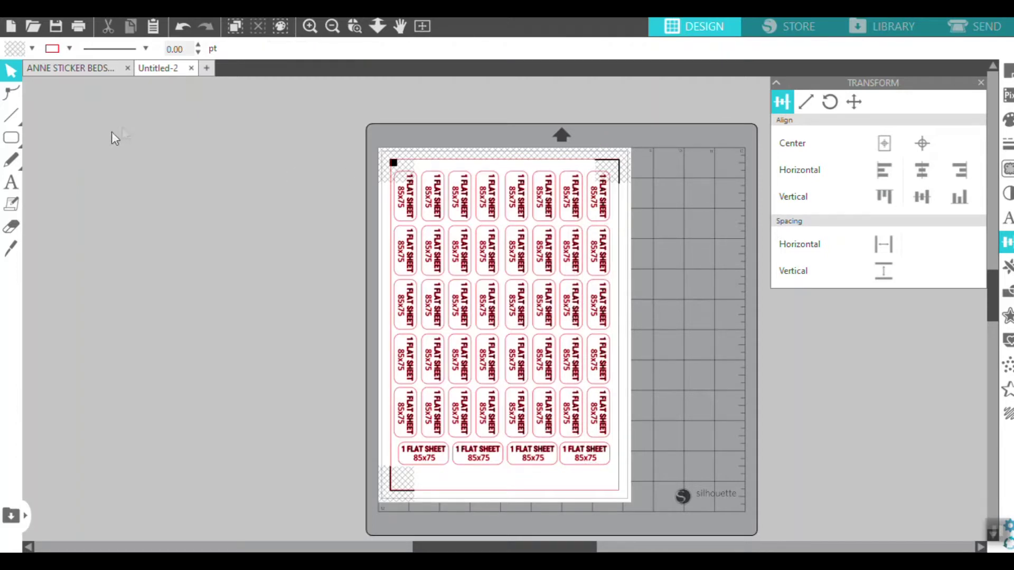
Step: Open the page setup and choose A4 (210.00 x 297.00 mm) as the media size
left_click(11, 26)
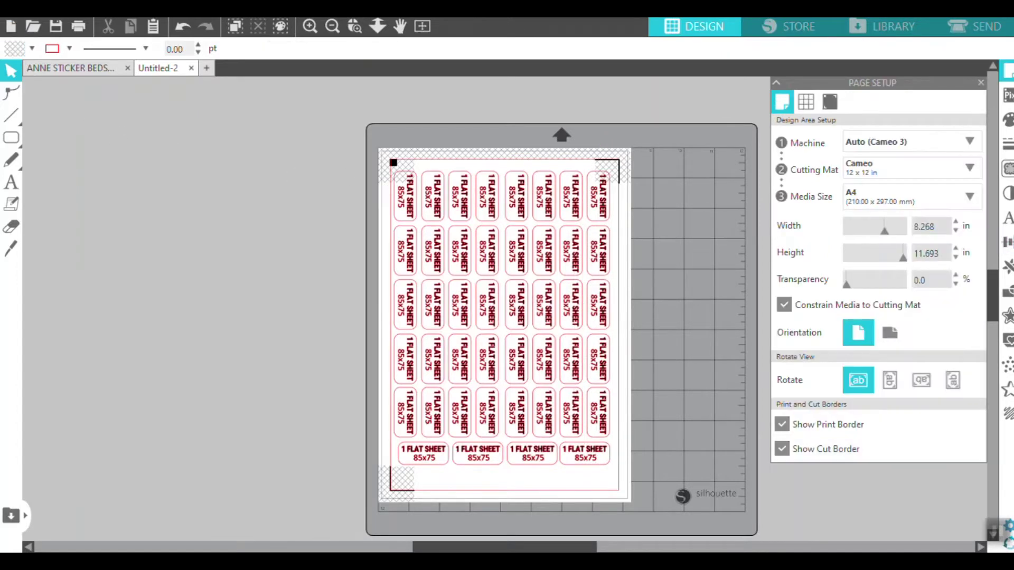
left_click(969, 199)
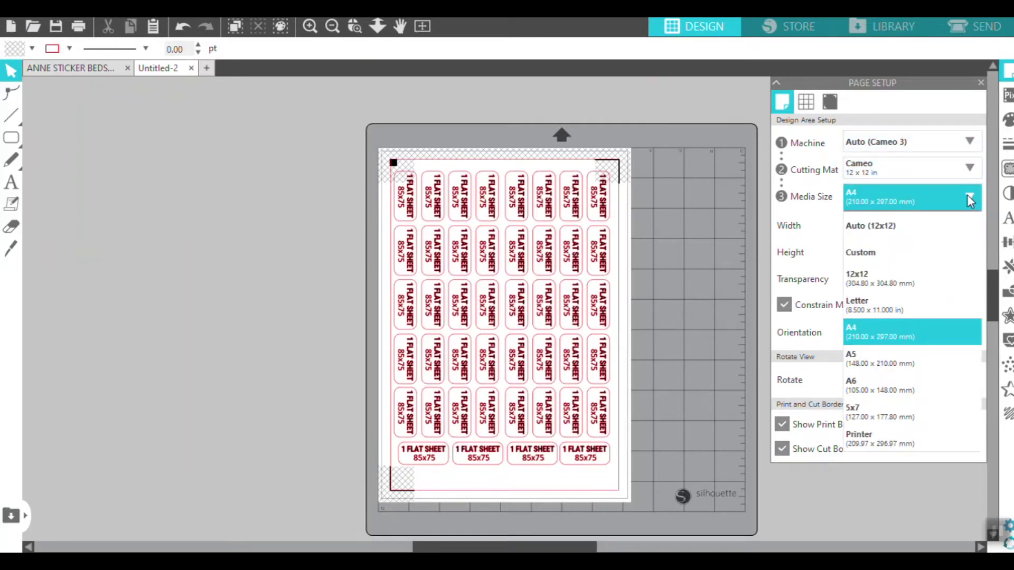
left_click(864, 334)
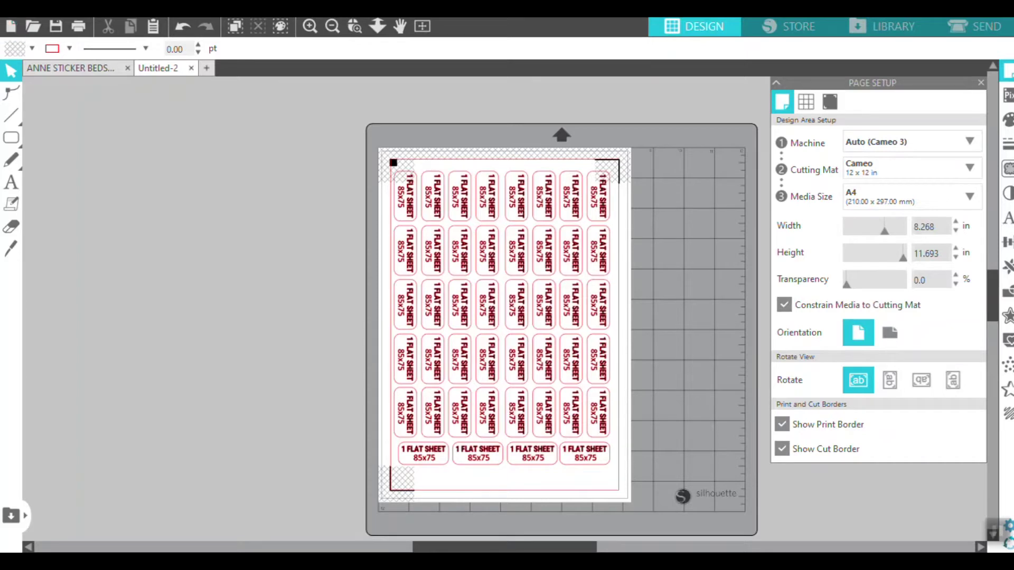
Step: Open the printing preferences of the EPSON L120 Series for this page and set the document size to A4 210 x 297 mm
left_click(11, 11)
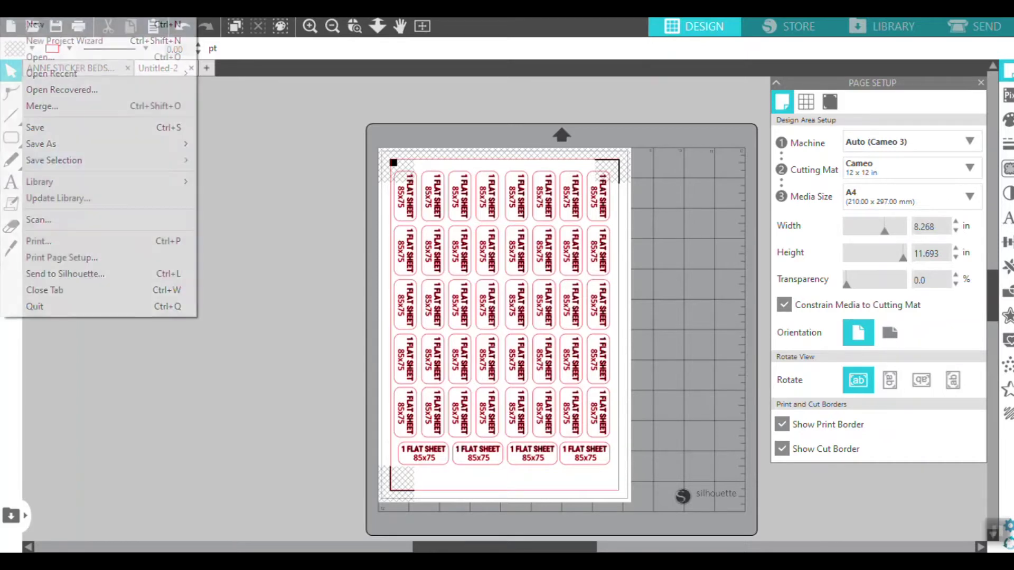
left_click(33, 243)
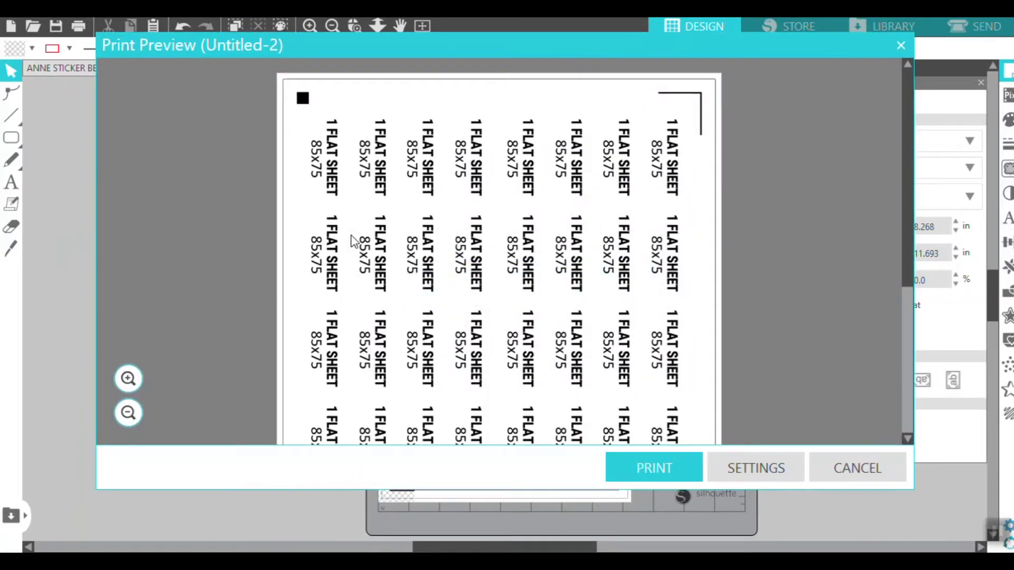
left_click(652, 466)
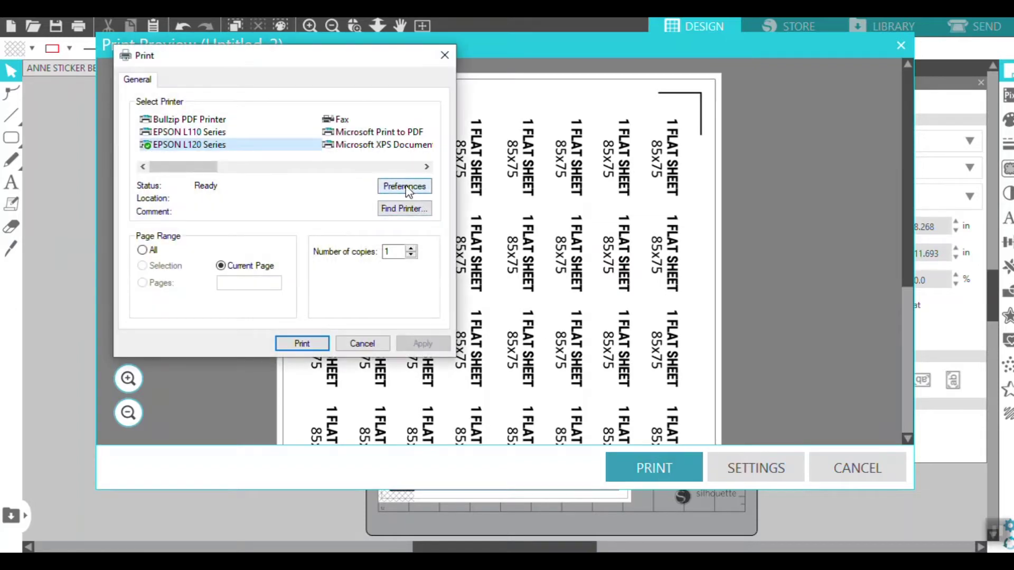
left_click(417, 187)
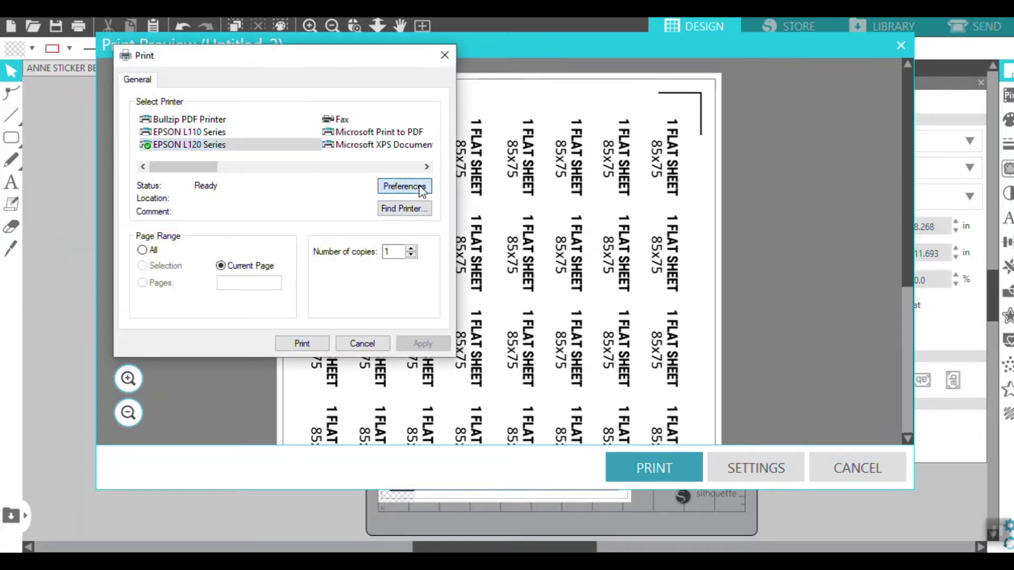
left_click(467, 184)
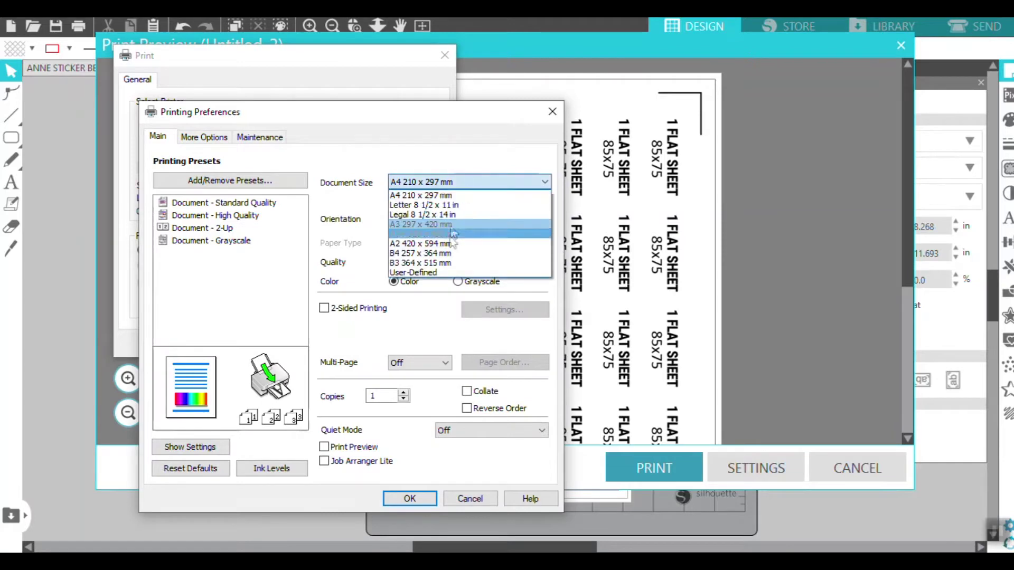
left_click(453, 197)
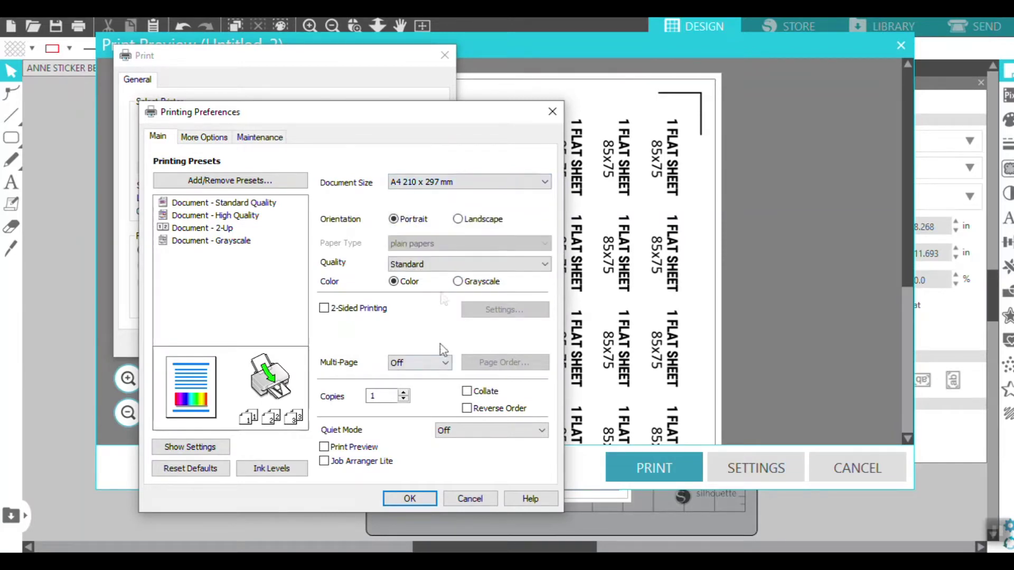
Step: Switch the print quality to More Settings, adjust its slider and accept the detailed quality settings
left_click(444, 270)
left_click(460, 295)
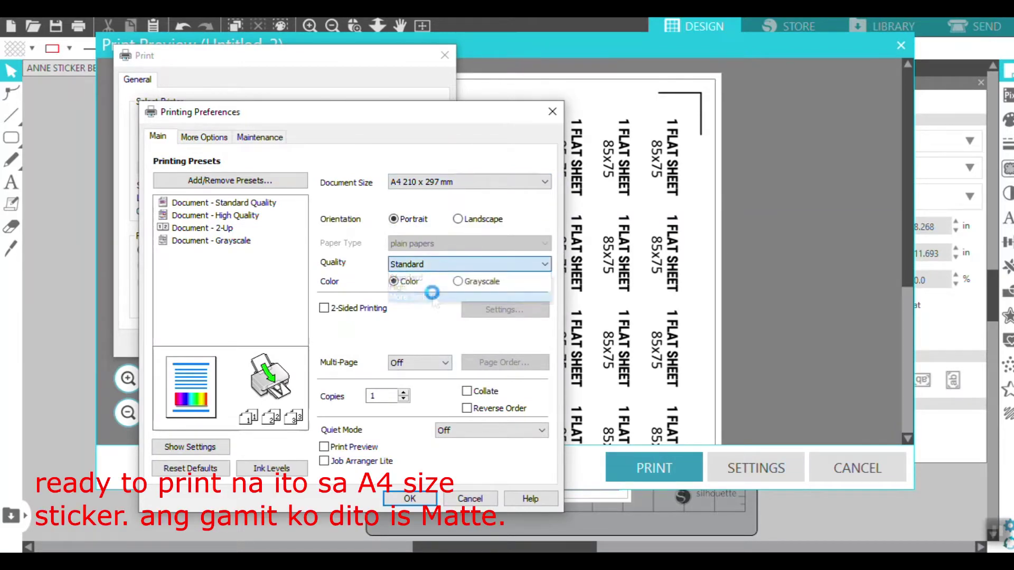
left_click_drag(217, 216, 332, 217)
left_click(222, 272)
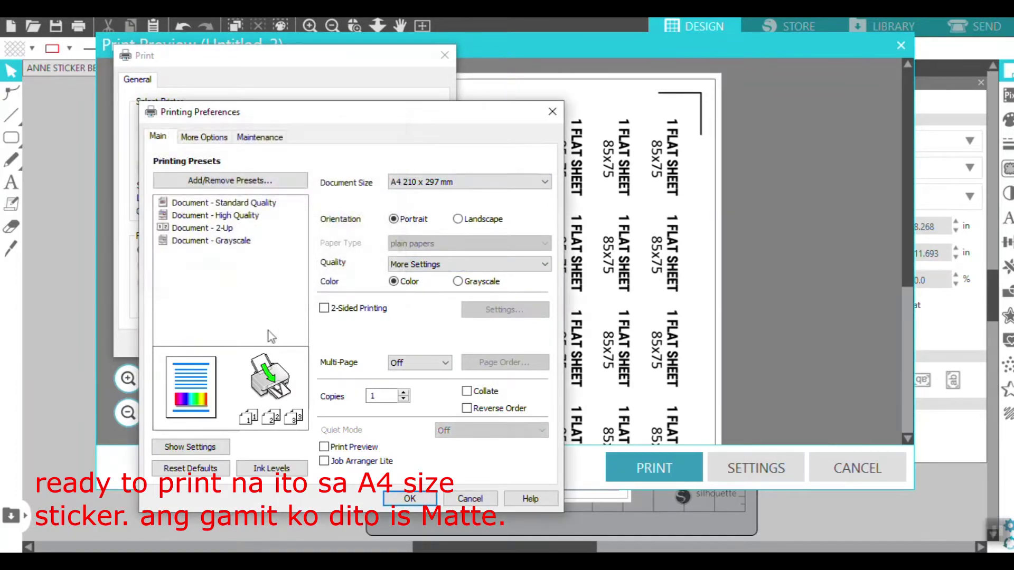
Step: Apply the printing preferences and print one copy of the current page on the EPSON L120 Series
left_click(405, 501)
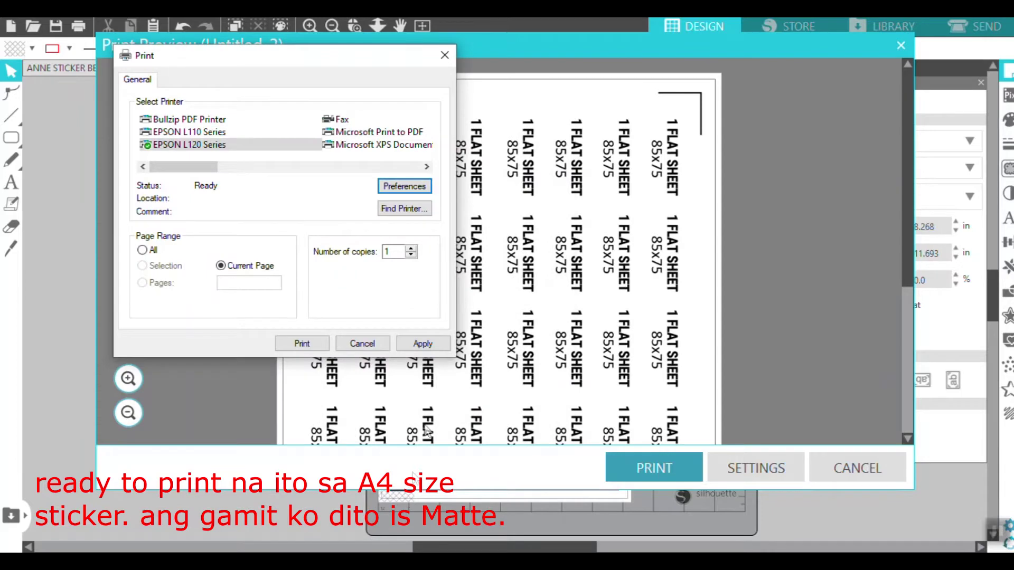
left_click(428, 346)
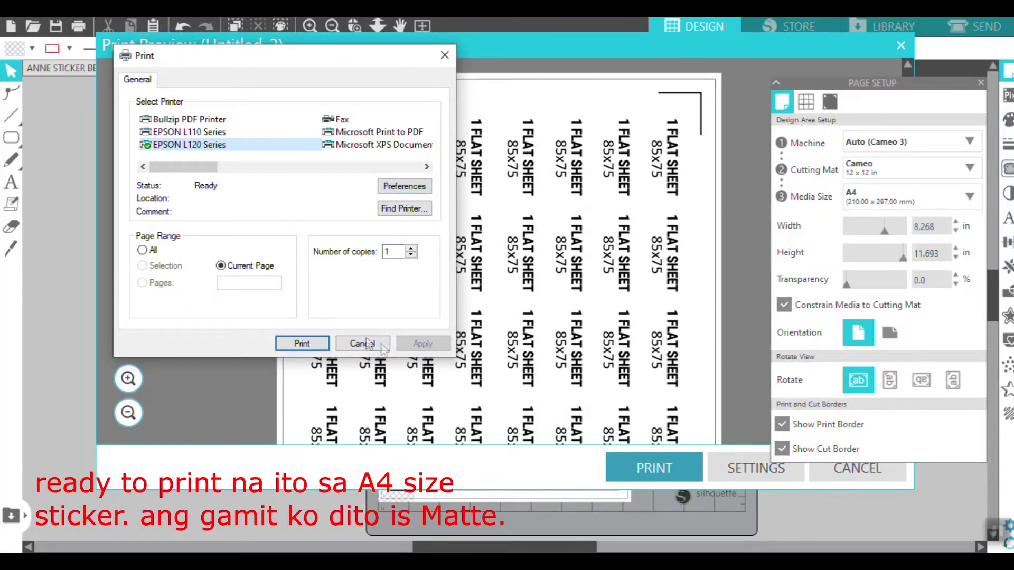
left_click(301, 344)
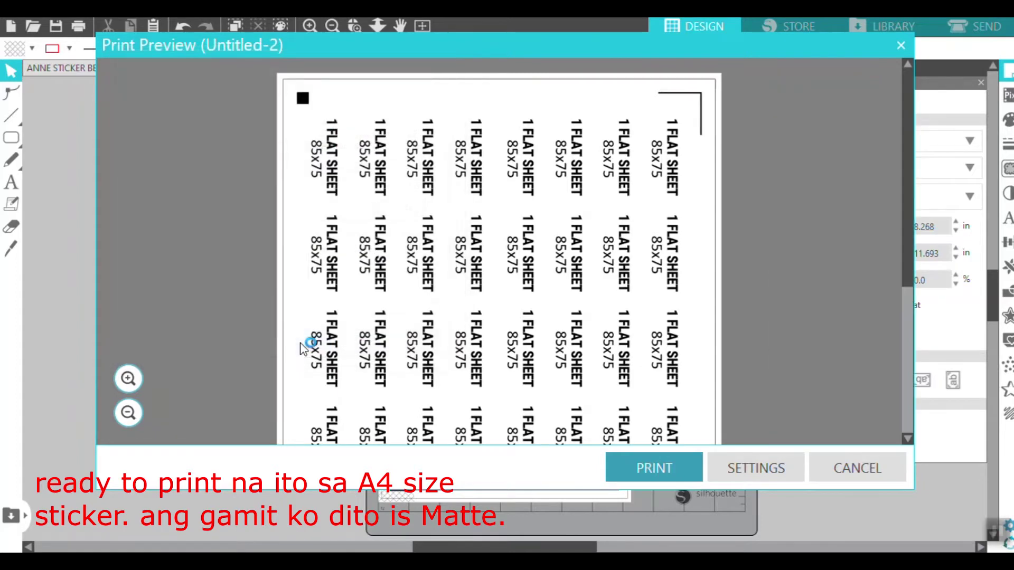